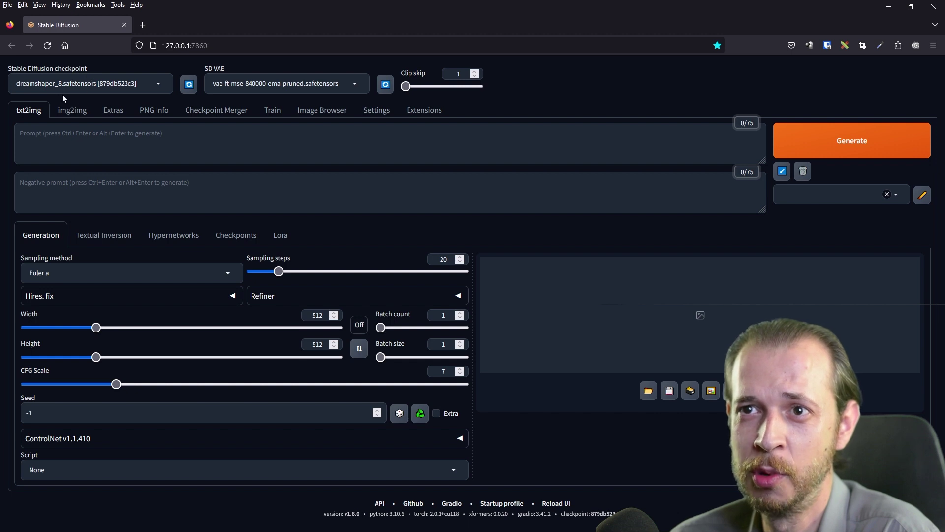
Step: Examine the available checkpoints, the prompt fields, the sampling methods and the batch count setting
{"action": "left_click", "coordinate": [79, 85]}
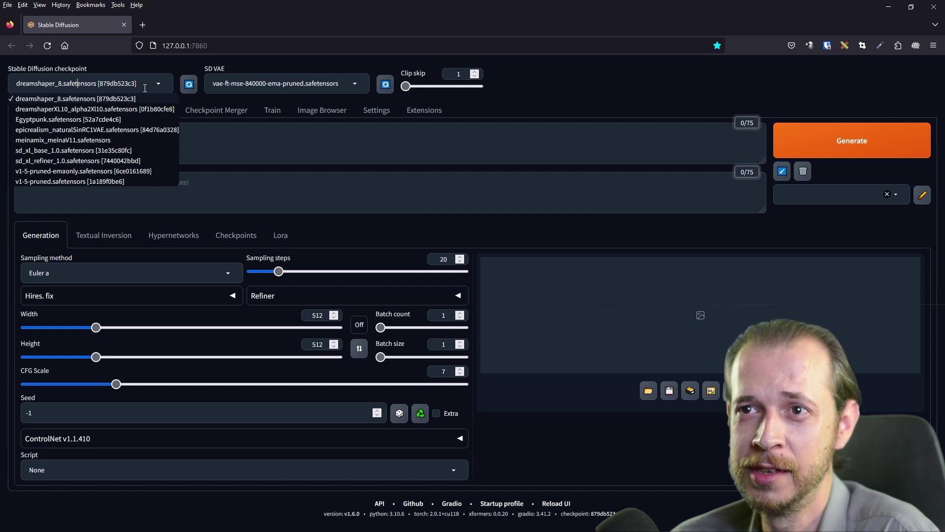
{"action": "left_click", "coordinate": [569, 70]}
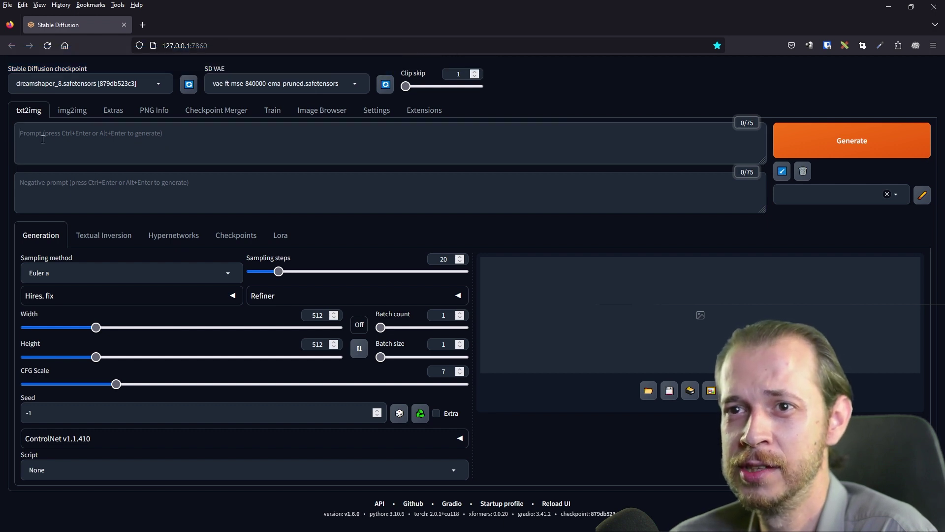
{"action": "left_click", "coordinate": [204, 135]}
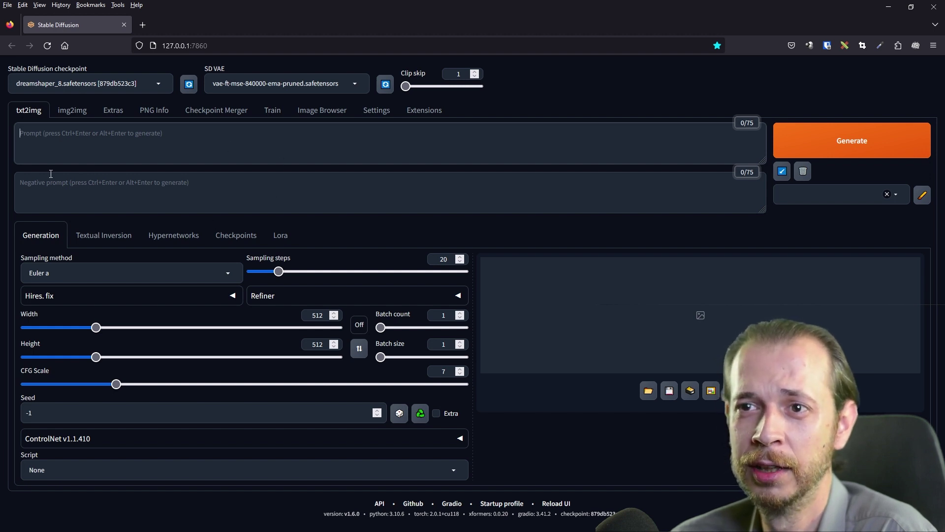
{"action": "left_click", "coordinate": [42, 191]}
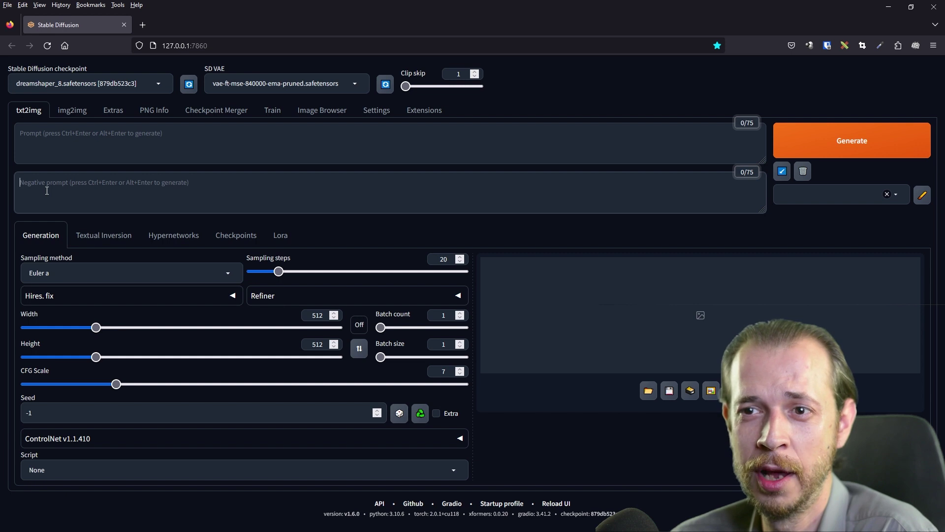
{"action": "left_click", "coordinate": [78, 272]}
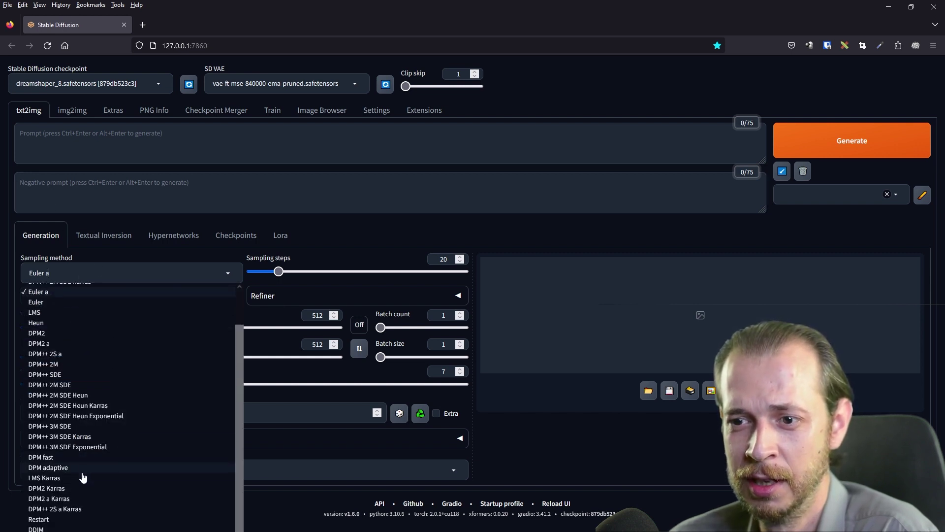
{"action": "scroll", "coordinate": [79, 467], "scroll_direction": "up", "scroll_amount": 2}
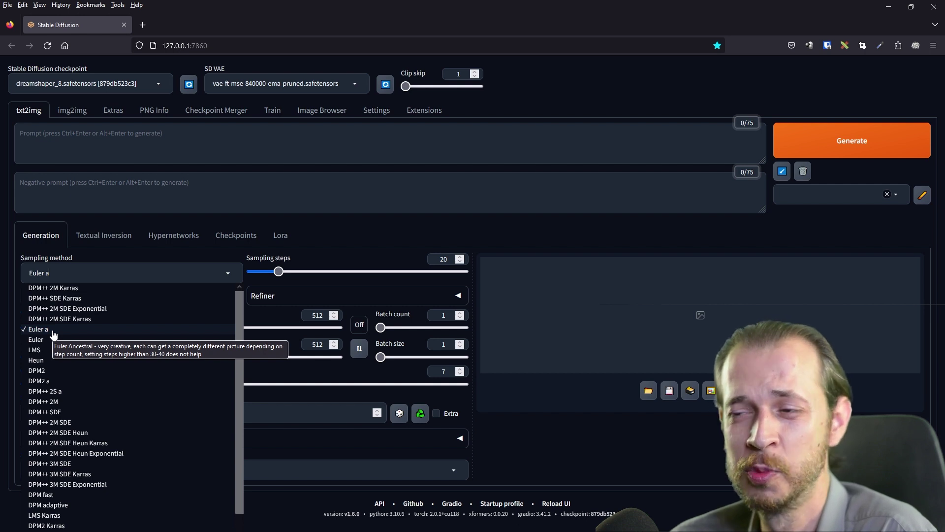
{"action": "left_click", "coordinate": [368, 224]}
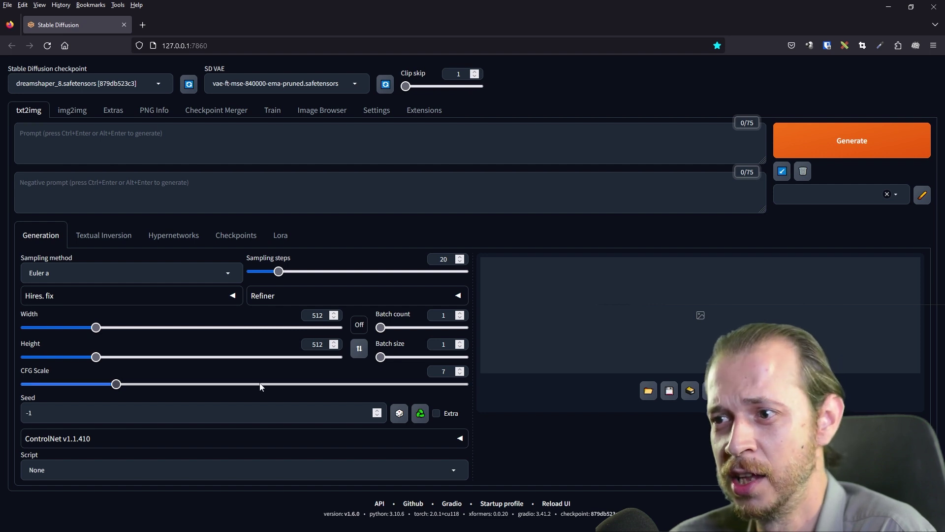
{"action": "left_click_drag", "start_coordinate": [374, 314], "coordinate": [413, 318]}
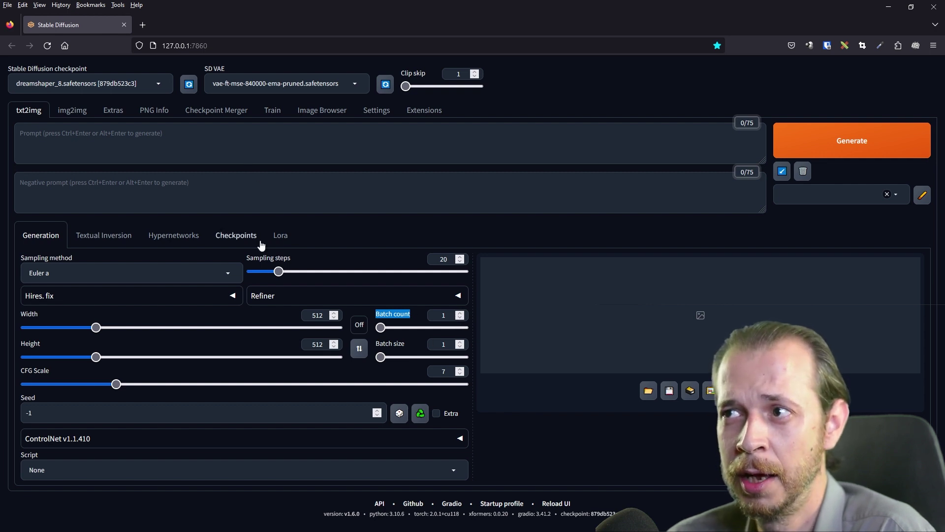
Step: Copy the blond curly-haired woman portrait prompt from line 1 of the Notepad++ notes into the positive prompt
{"action": "key", "text": "alt+Tab"}
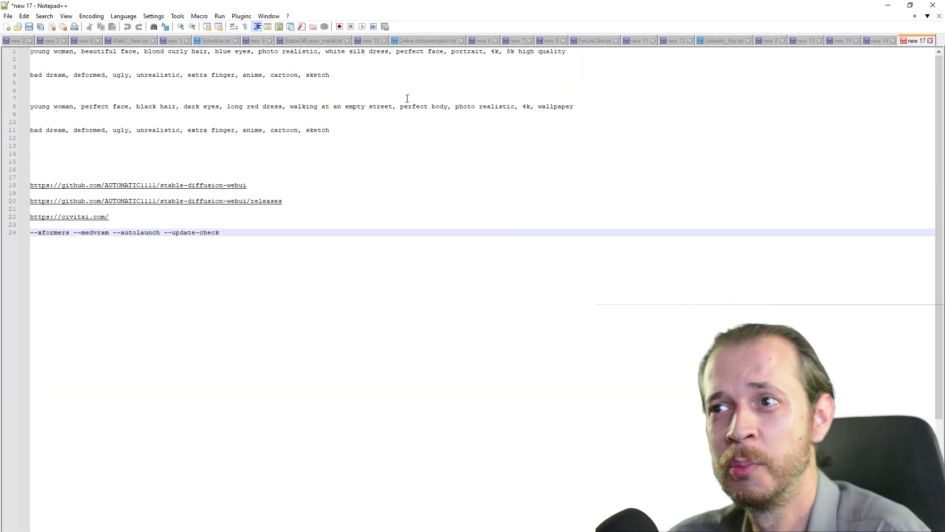
{"action": "left_click_drag", "start_coordinate": [580, 49], "coordinate": [29, 51]}
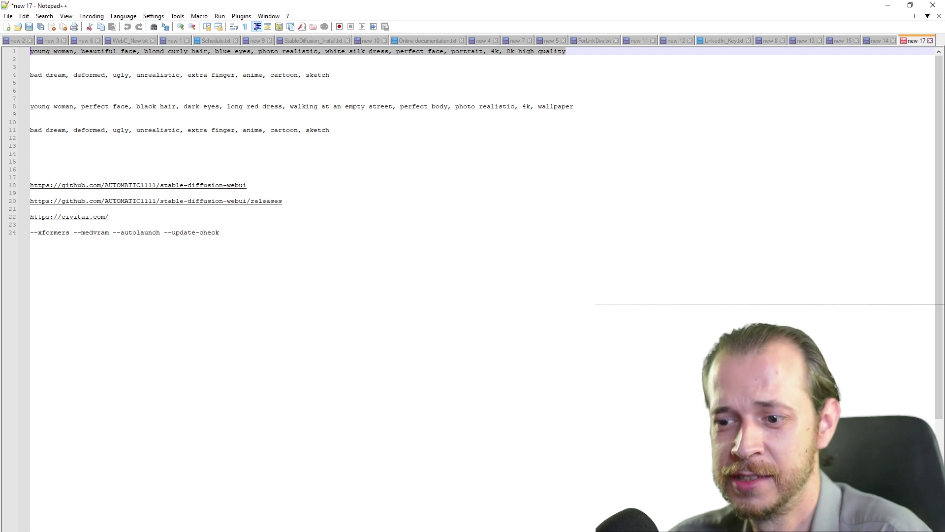
{"action": "key", "text": "ctrl+c"}
{"action": "key", "text": "alt+Tab"}
{"action": "key", "text": "ctrl+v"}
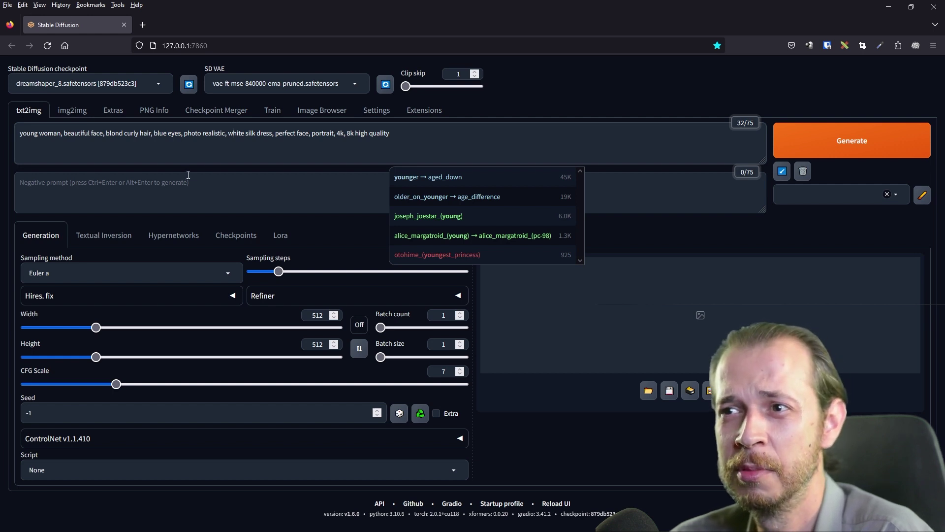
Step: Copy "bad dream, deformed, ugly, unrealistic, extra finger, anime, cartoon, sketch" from line 4 of the Notepad++ notes into the negative prompt
{"action": "left_click", "coordinate": [240, 178]}
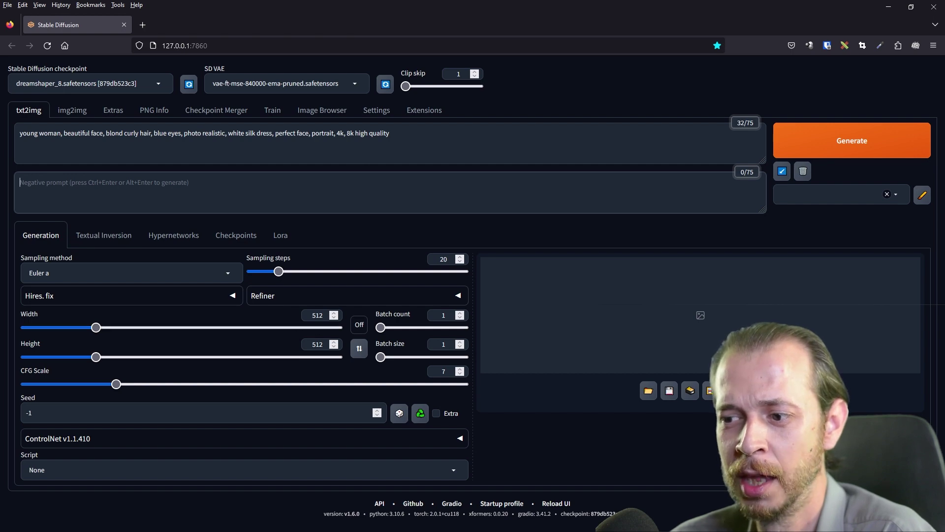
{"action": "key", "text": "alt+Tab"}
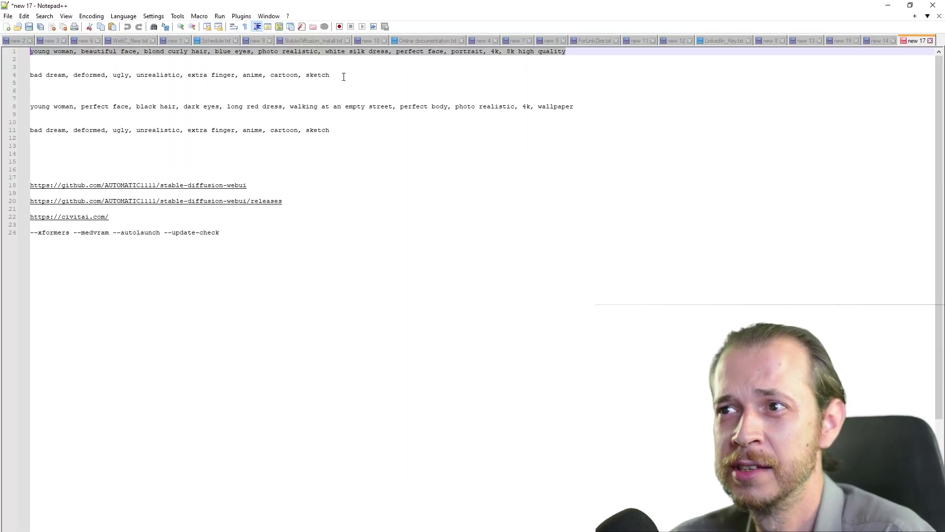
{"action": "left_click", "coordinate": [129, 83]}
{"action": "key", "text": "shift+Up"}
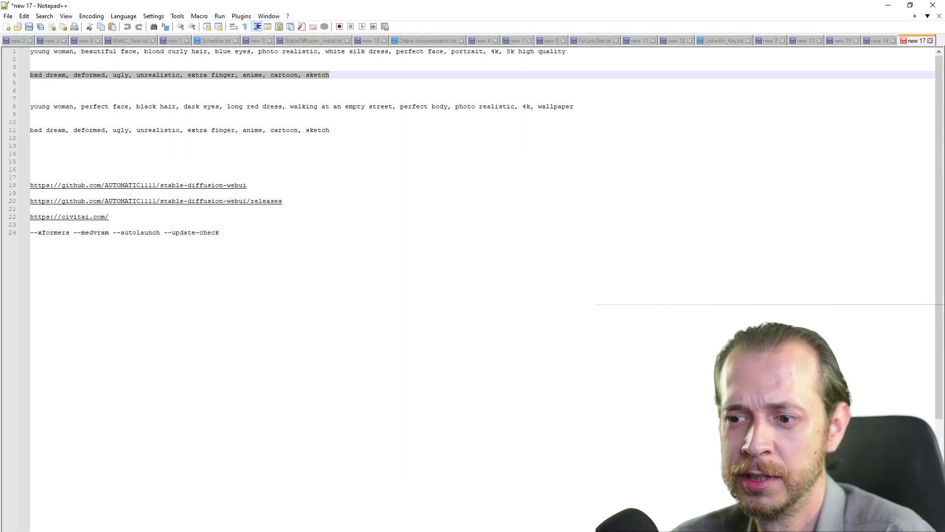
{"action": "key", "text": "ctrl+c"}
{"action": "key", "text": "alt+Tab"}
{"action": "key", "text": "ctrl+v"}
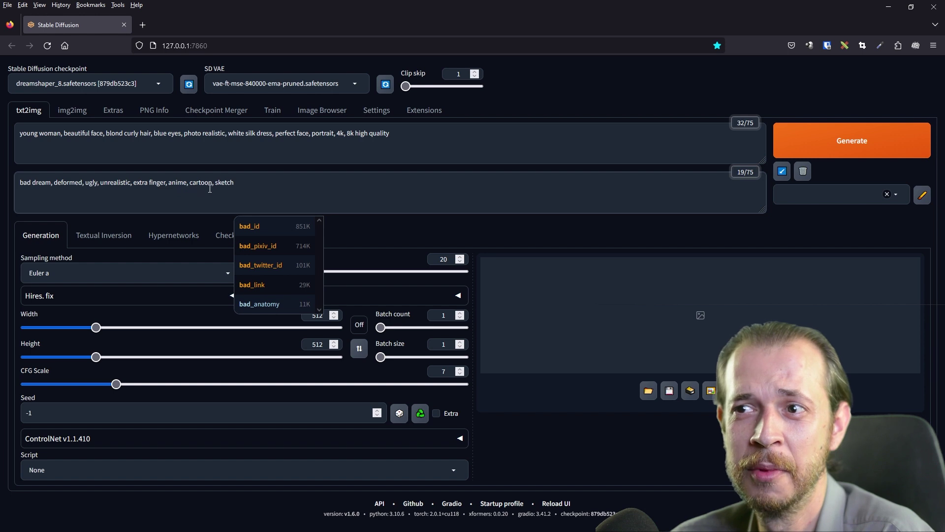
{"action": "left_click", "coordinate": [187, 197]}
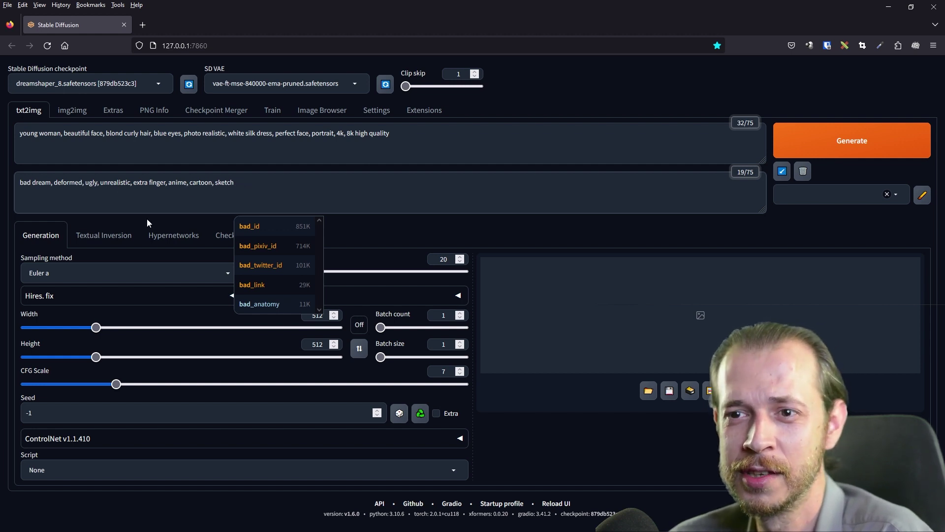
Step: Configure the generation with the DPM++ 2M SDE sampling method, 25 sampling steps and a CFG scale of 6.5
{"action": "left_click", "coordinate": [105, 277]}
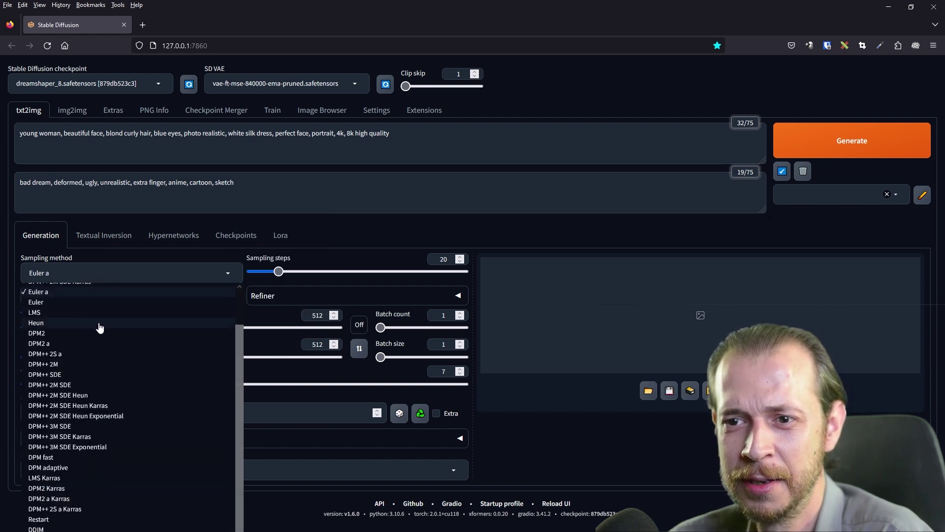
{"action": "left_click", "coordinate": [41, 386]}
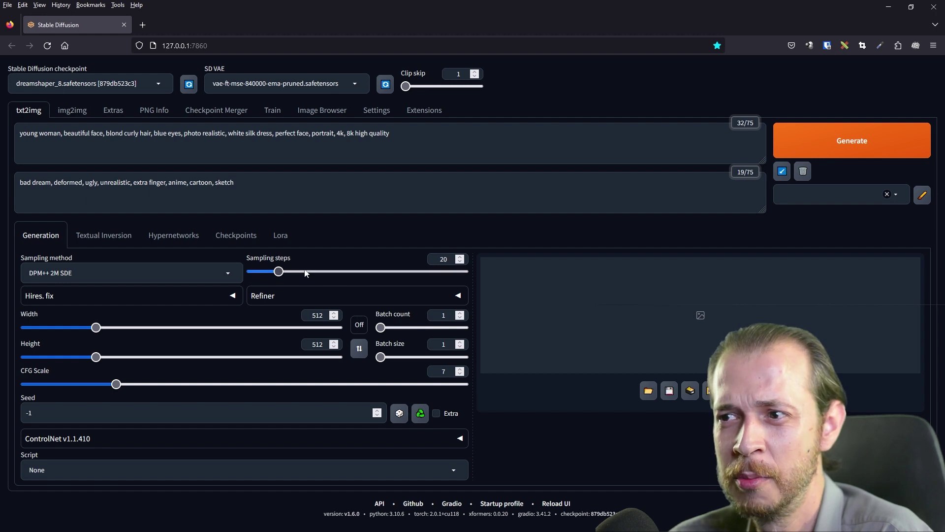
{"action": "double_click", "coordinate": [444, 259]}
{"action": "type", "text": "25"}
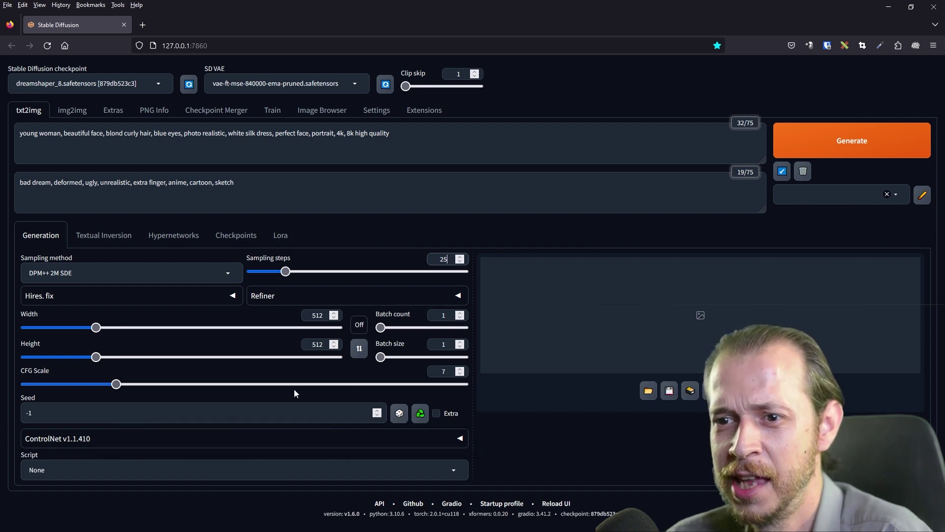
{"action": "left_click", "coordinate": [459, 374]}
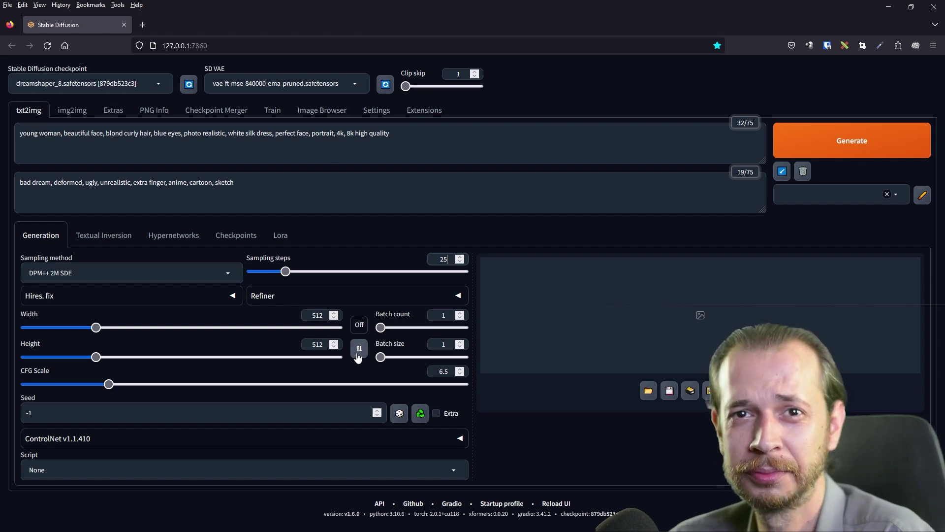
Step: Generate the portrait from the prompts and inspect the resulting image at enlarged size
{"action": "left_click", "coordinate": [857, 148]}
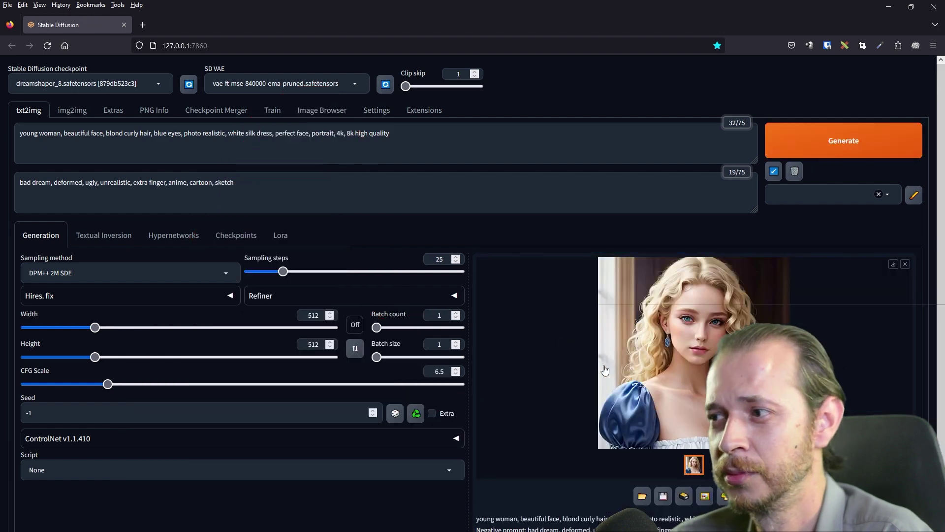
{"action": "left_click", "coordinate": [605, 369]}
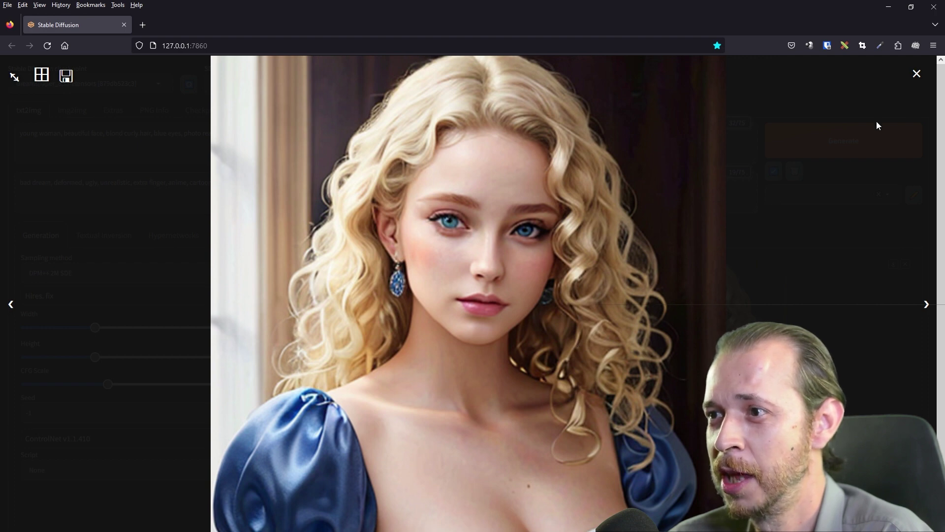
{"action": "left_click", "coordinate": [917, 74]}
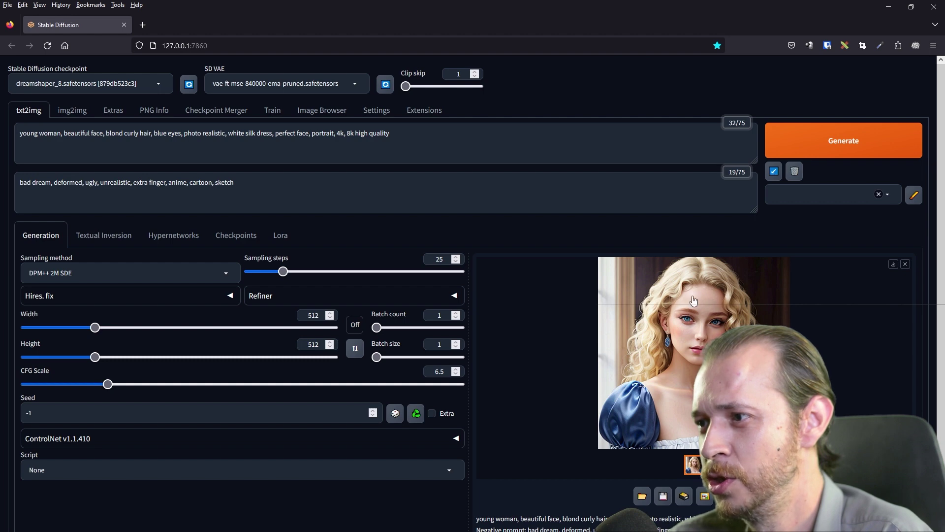
{"action": "left_click", "coordinate": [687, 387]}
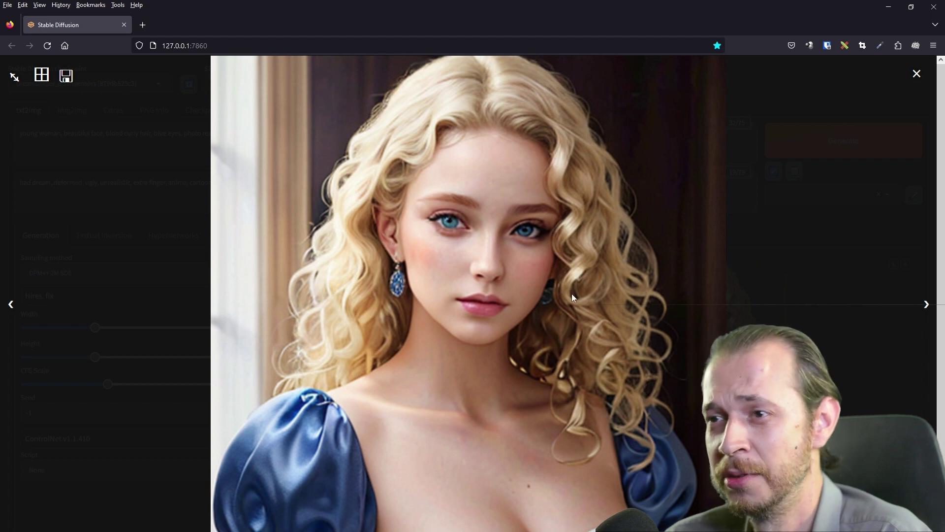
{"action": "left_click", "coordinate": [916, 74]}
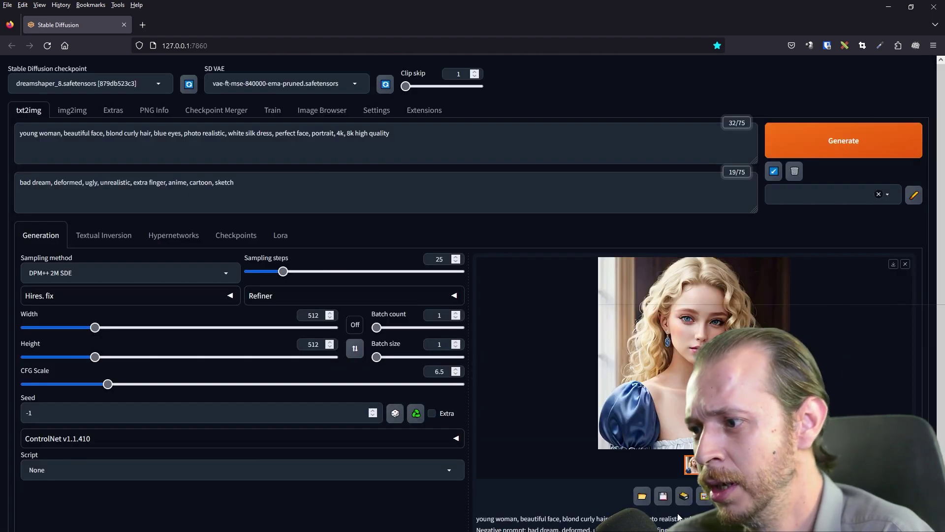
Step: Send the generated portrait to img2img and set its resize width and height to 1024 each
{"action": "left_click", "coordinate": [704, 497]}
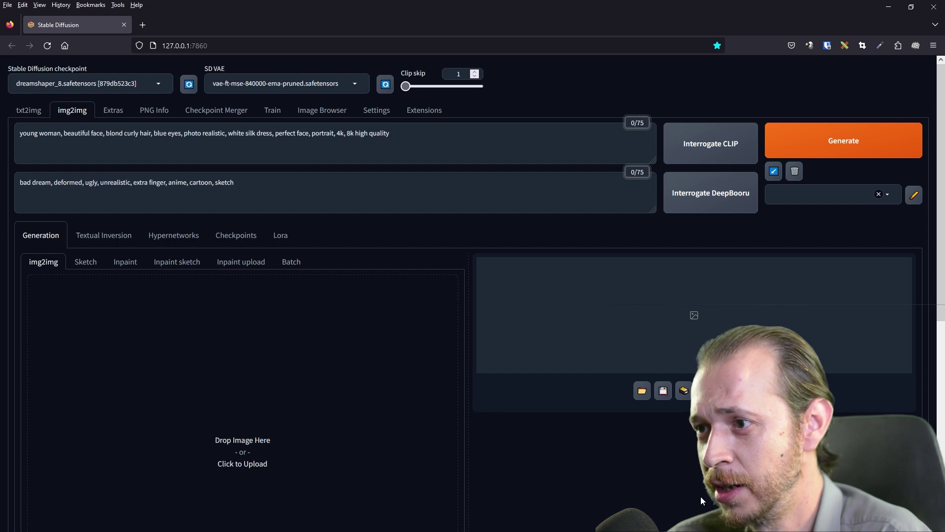
{"action": "scroll", "coordinate": [383, 364], "scroll_direction": "down", "scroll_amount": 1}
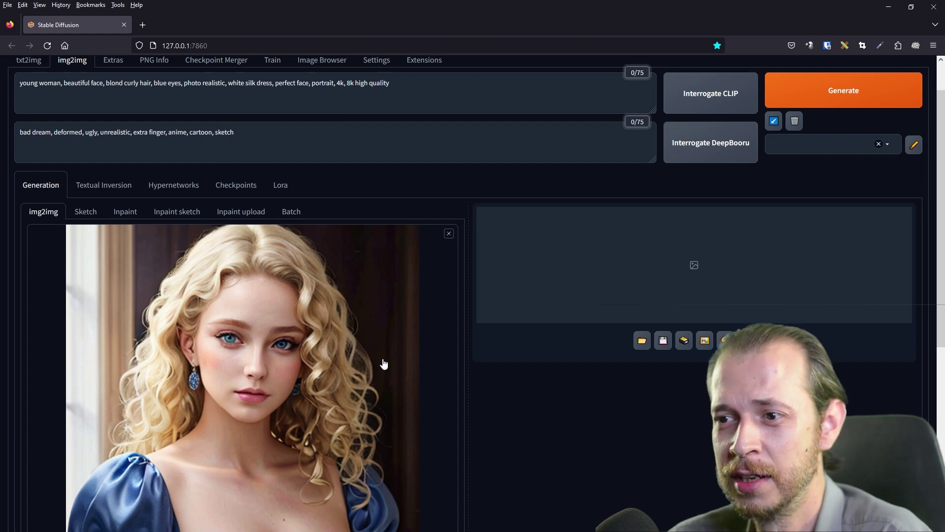
{"action": "scroll", "coordinate": [384, 363], "scroll_direction": "down", "scroll_amount": 4}
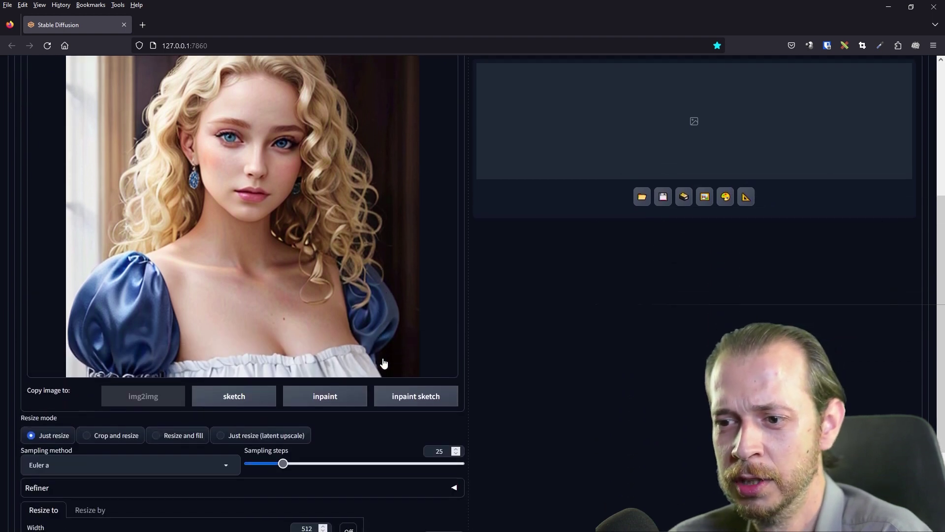
{"action": "scroll", "coordinate": [383, 363], "scroll_direction": "down", "scroll_amount": 2}
{"action": "scroll", "coordinate": [274, 382], "scroll_direction": "down", "scroll_amount": 1}
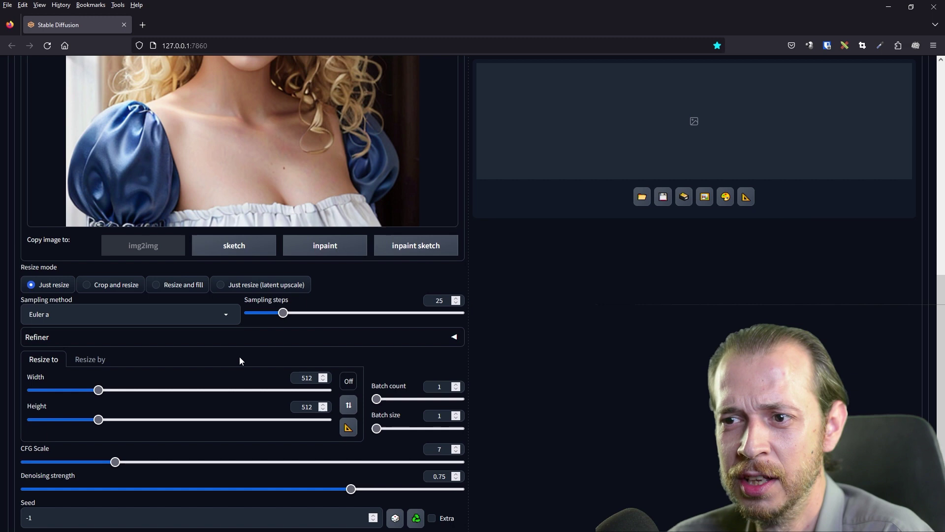
{"action": "left_click", "coordinate": [302, 378]}
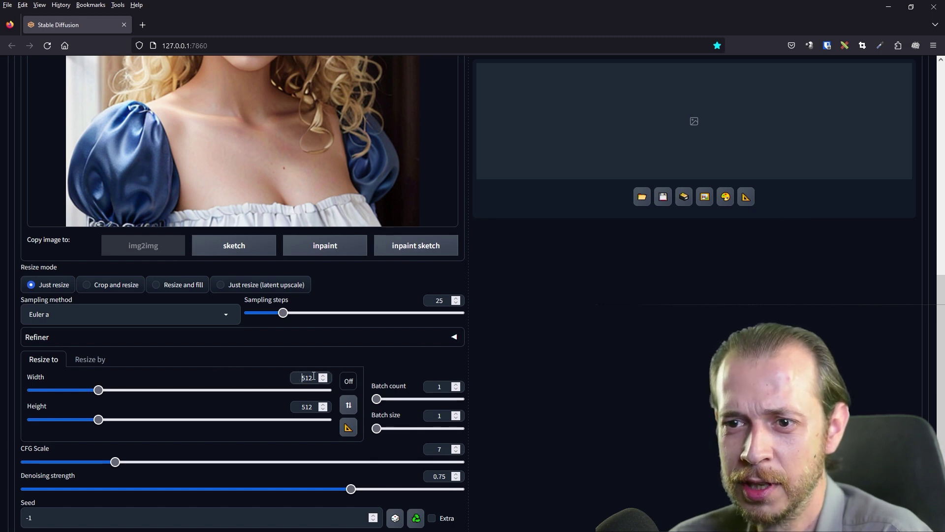
{"action": "key", "text": "Delete"}
{"action": "key", "text": "Delete"}
{"action": "key", "text": "Delete"}
{"action": "type", "text": "1024"}
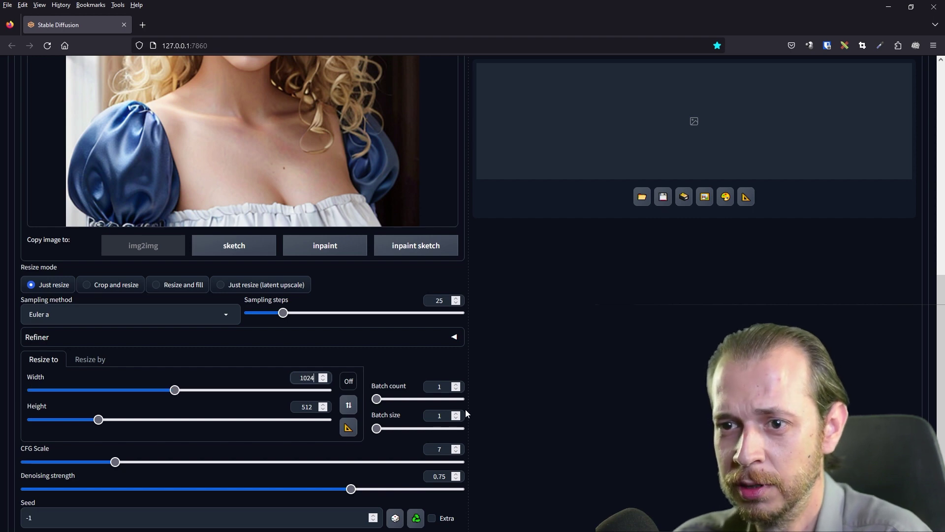
{"action": "left_click", "coordinate": [307, 407]}
{"action": "type", "text": "1024"}
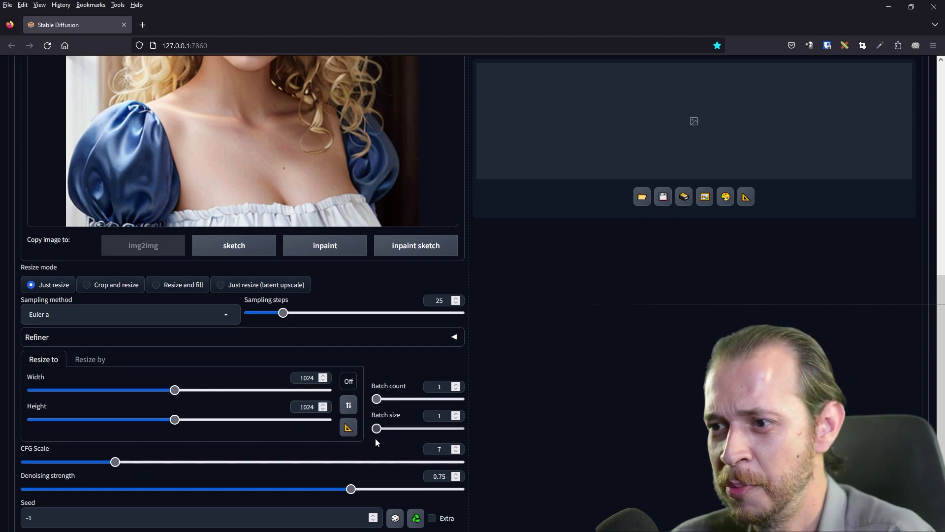
Step: Set the img2img denoising strength to 0.5
{"action": "scroll", "coordinate": [252, 444], "scroll_direction": "down", "scroll_amount": 2}
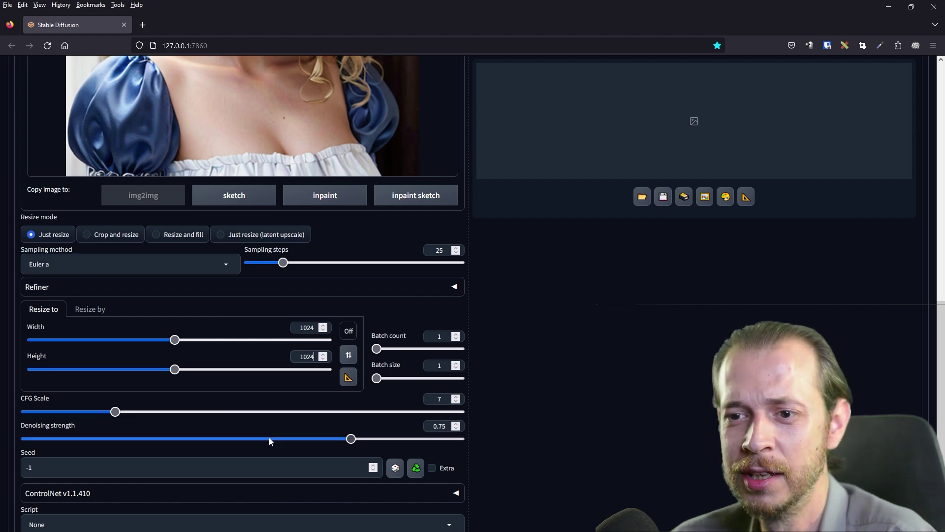
{"action": "left_click_drag", "start_coordinate": [439, 426], "coordinate": [444, 426]}
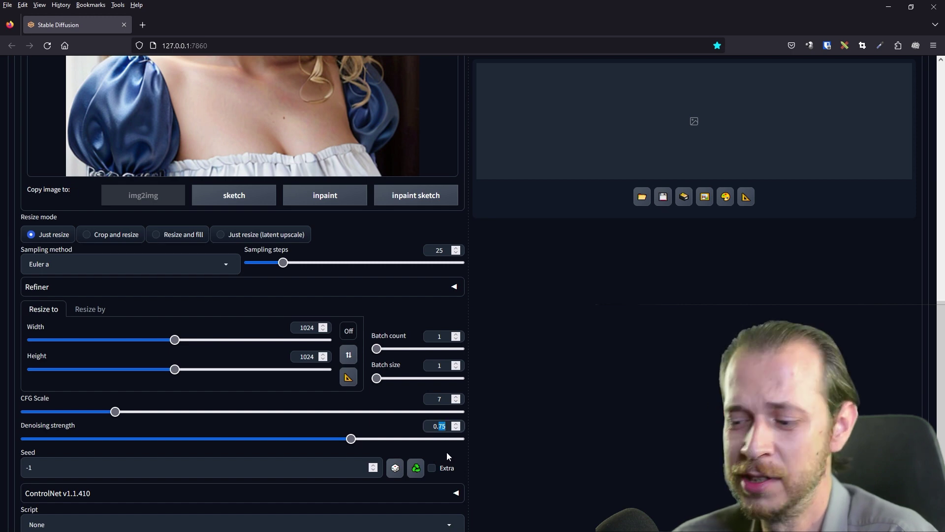
{"action": "type", "text": "5"}
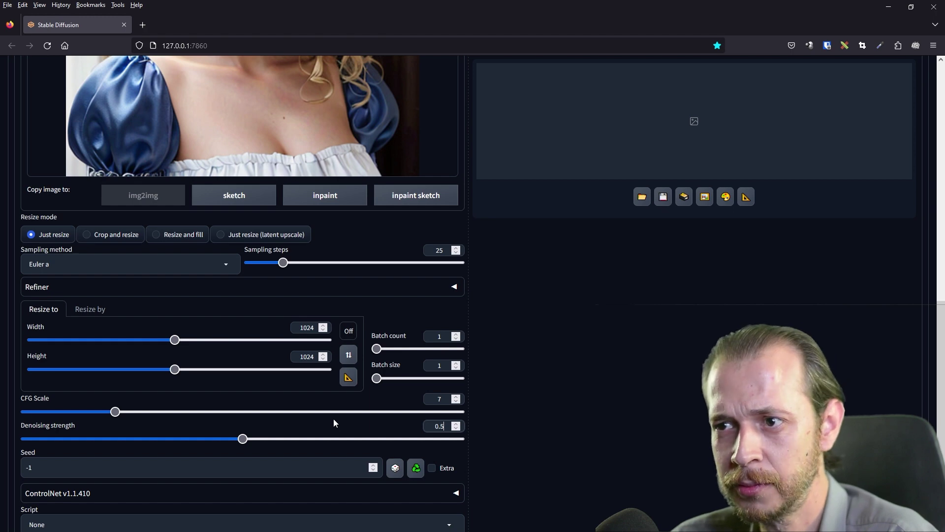
Step: Enable ControlNet Unit 0 for img2img with the Low VRAM and Pixel Perfect options switched on
{"action": "scroll", "coordinate": [332, 419], "scroll_direction": "down", "scroll_amount": 1}
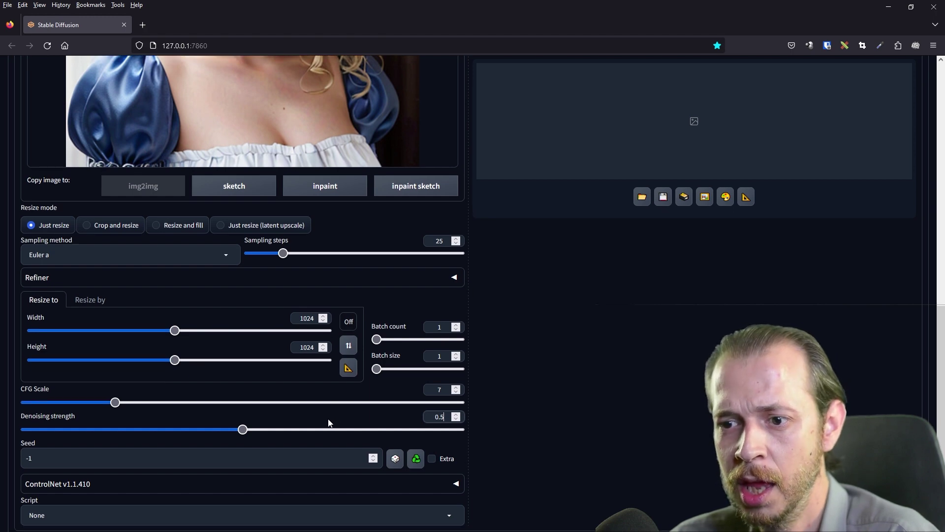
{"action": "left_click", "coordinate": [217, 487]}
{"action": "scroll", "coordinate": [224, 429], "scroll_direction": "down", "scroll_amount": 2}
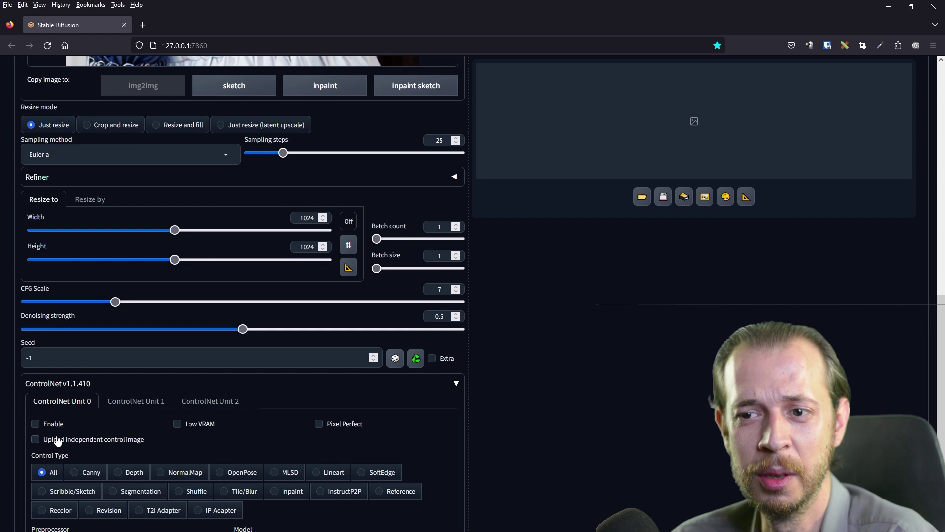
{"action": "left_click", "coordinate": [36, 423]}
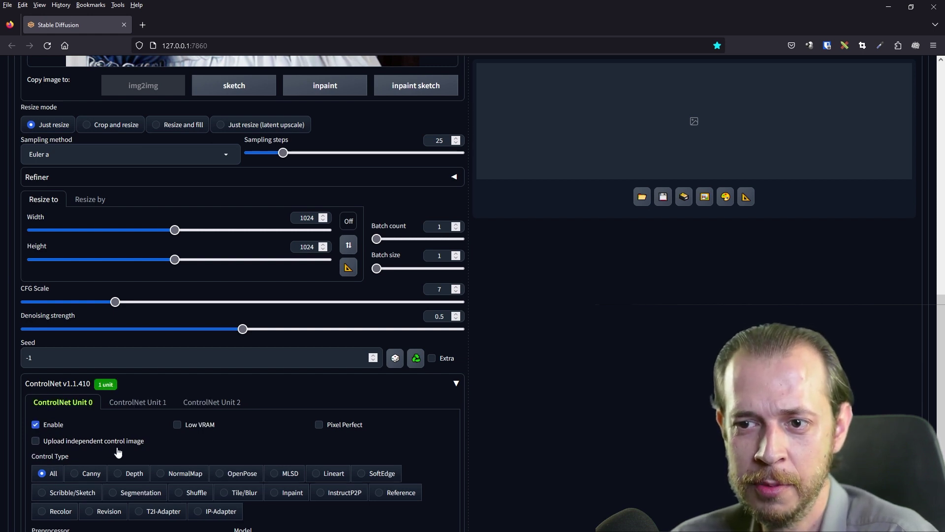
{"action": "scroll", "coordinate": [179, 392], "scroll_direction": "down", "scroll_amount": 1}
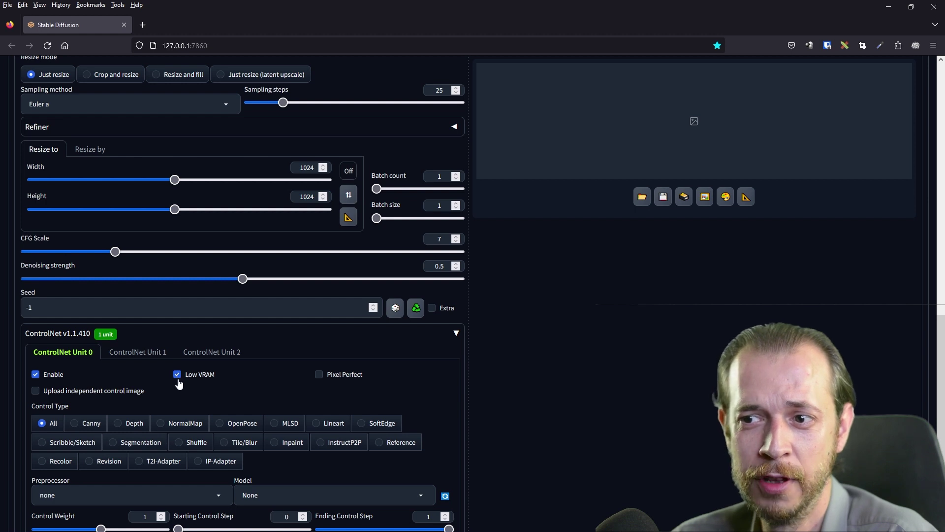
{"action": "left_click", "coordinate": [319, 375]}
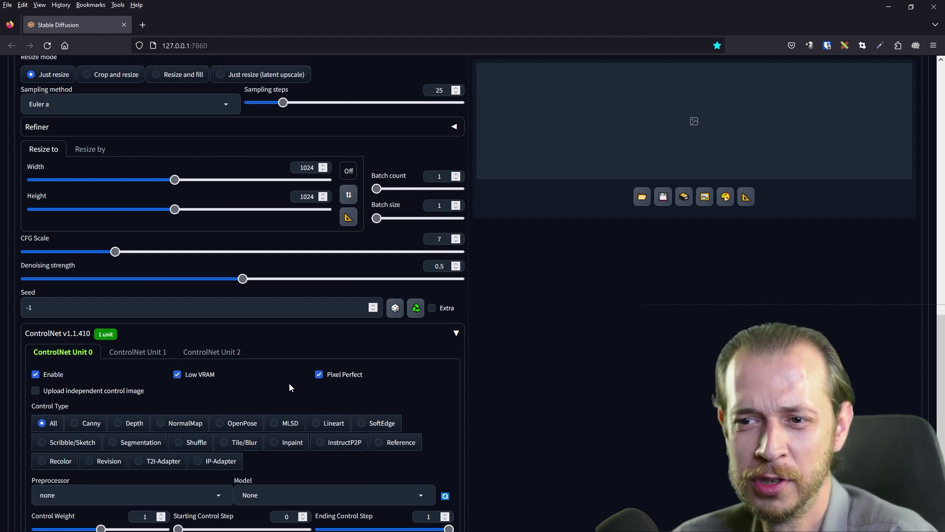
Step: Set the control type of ControlNet Unit 0 to Canny and review its weight and threshold settings
{"action": "scroll", "coordinate": [288, 386], "scroll_direction": "down", "scroll_amount": 1}
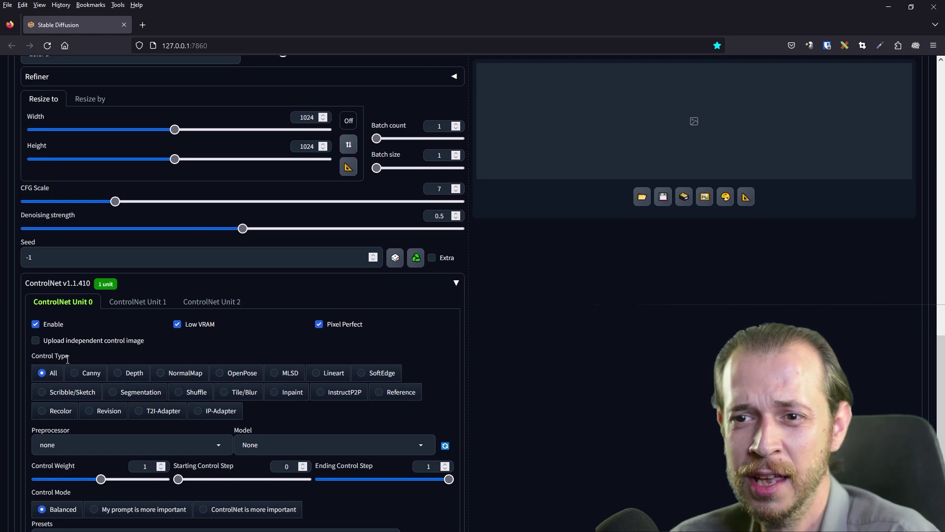
{"action": "left_click", "coordinate": [89, 376]}
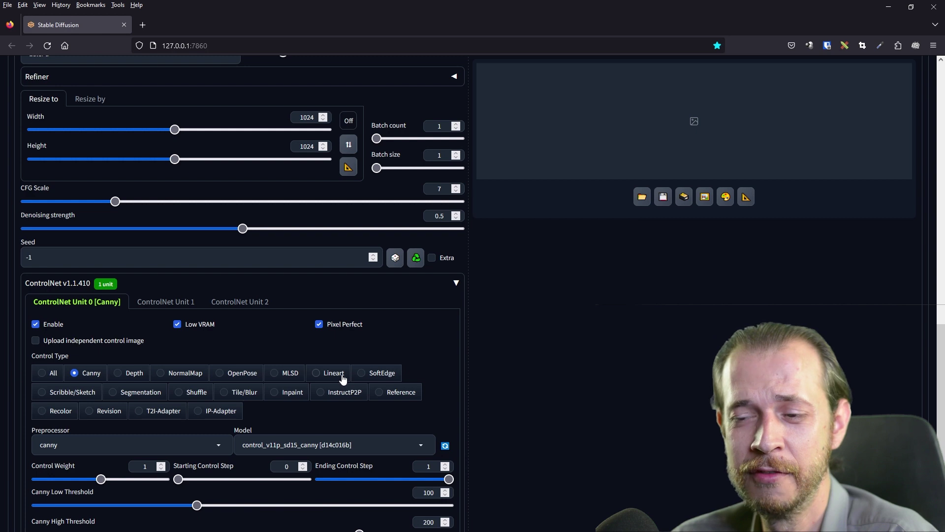
{"action": "scroll", "coordinate": [343, 378], "scroll_direction": "down", "scroll_amount": 2}
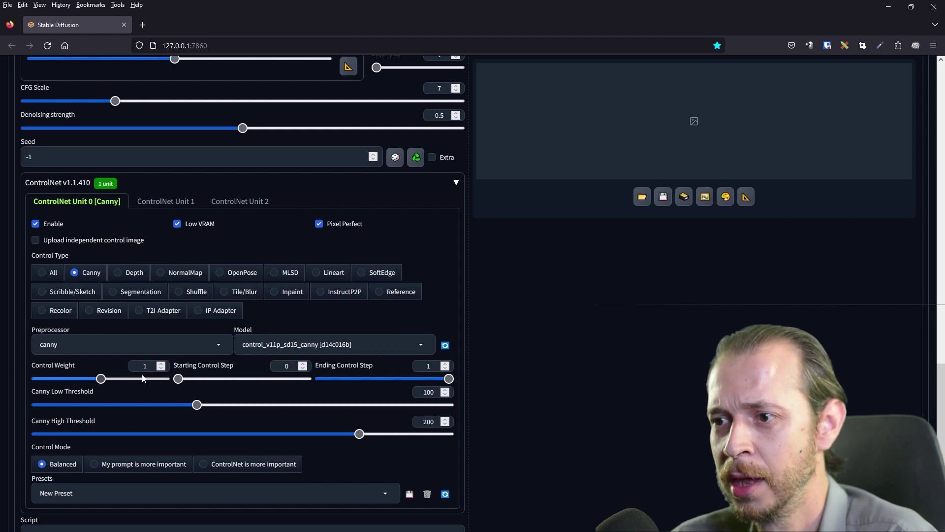
Step: Generate the 1024 by 1024 img2img version of the portrait, inspect it at enlarged size and close the enlarged view
{"action": "scroll", "coordinate": [163, 374], "scroll_direction": "up", "scroll_amount": 2}
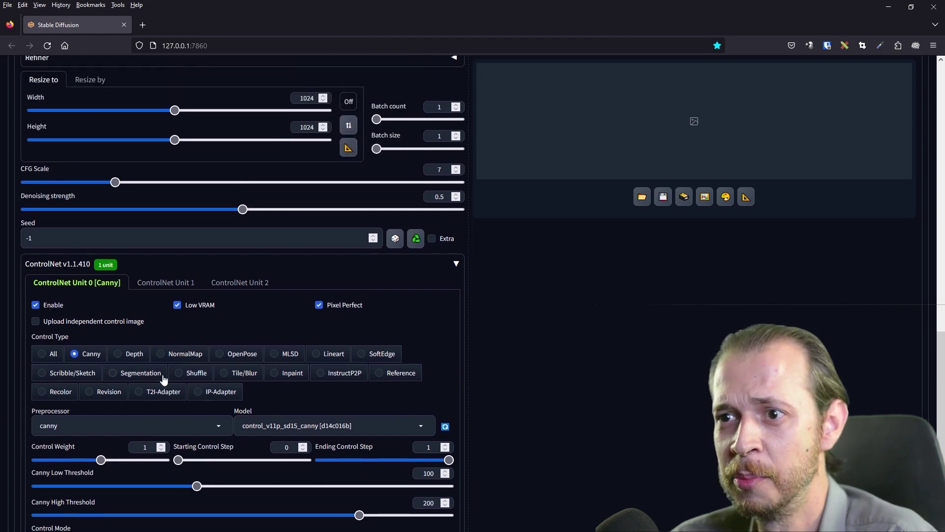
{"action": "scroll", "coordinate": [164, 379], "scroll_direction": "up", "scroll_amount": 10}
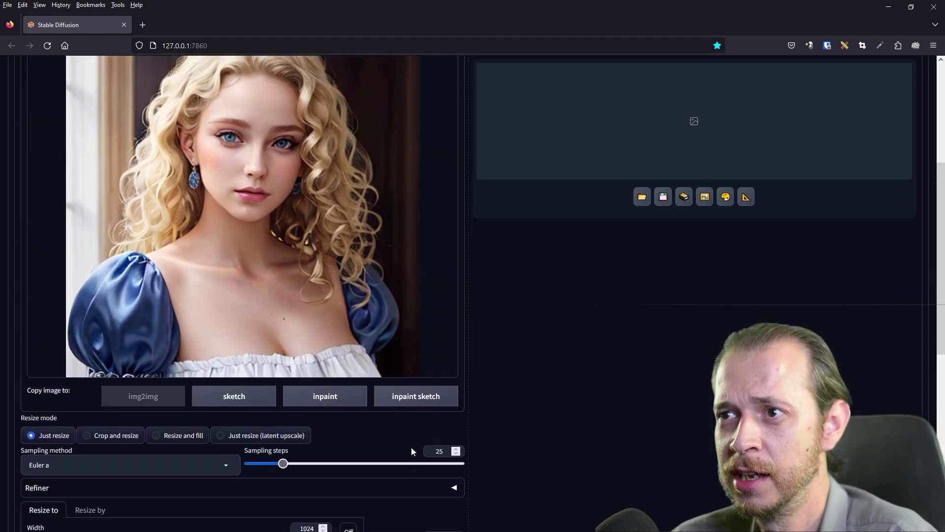
{"action": "scroll", "coordinate": [411, 447], "scroll_direction": "up", "scroll_amount": 5}
{"action": "left_click", "coordinate": [824, 144]}
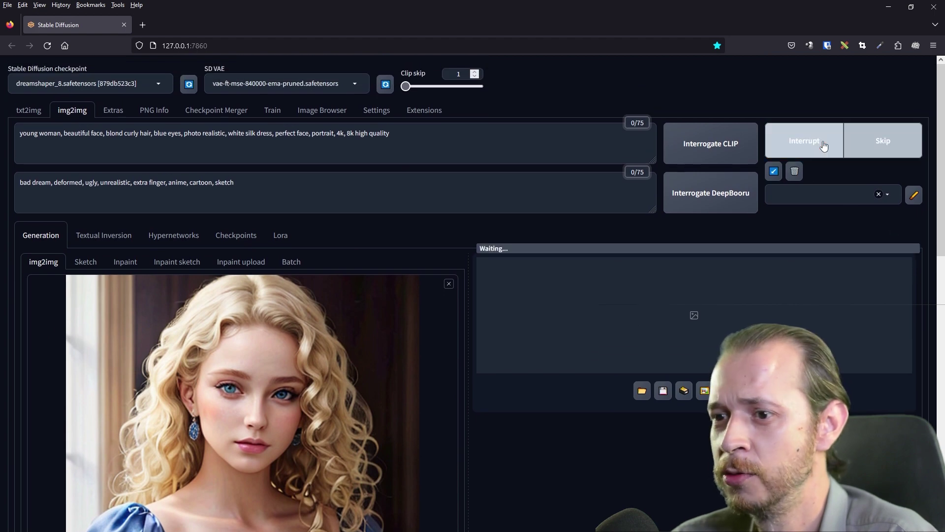
{"action": "scroll", "coordinate": [577, 452], "scroll_direction": "down", "scroll_amount": 1}
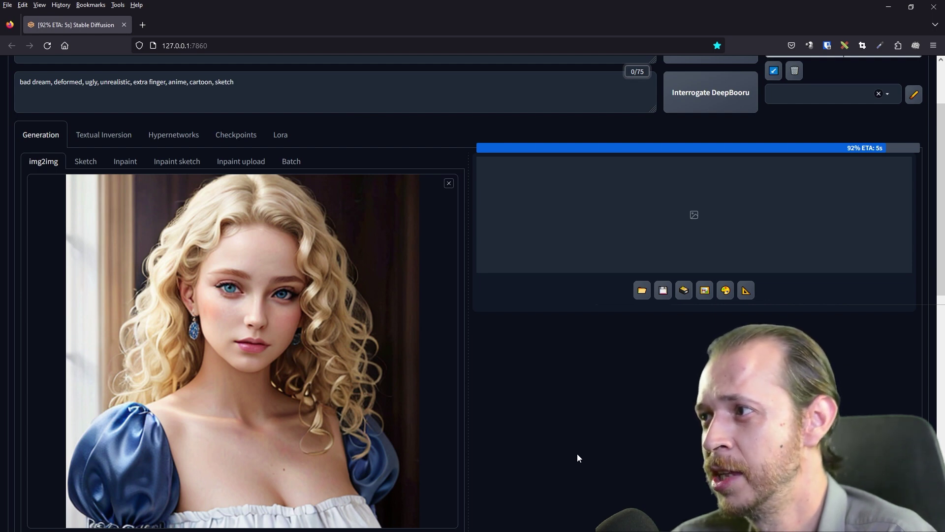
{"action": "key", "text": "F5"}
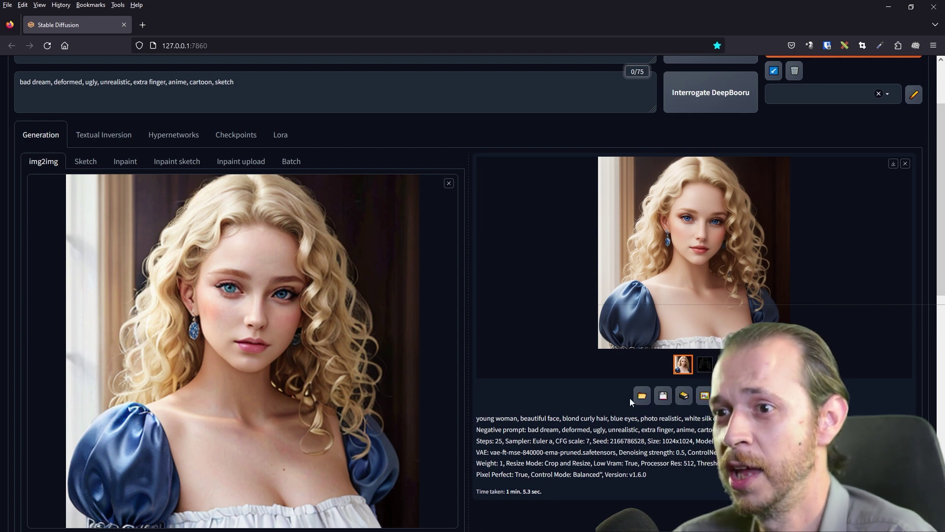
{"action": "left_click", "coordinate": [665, 261]}
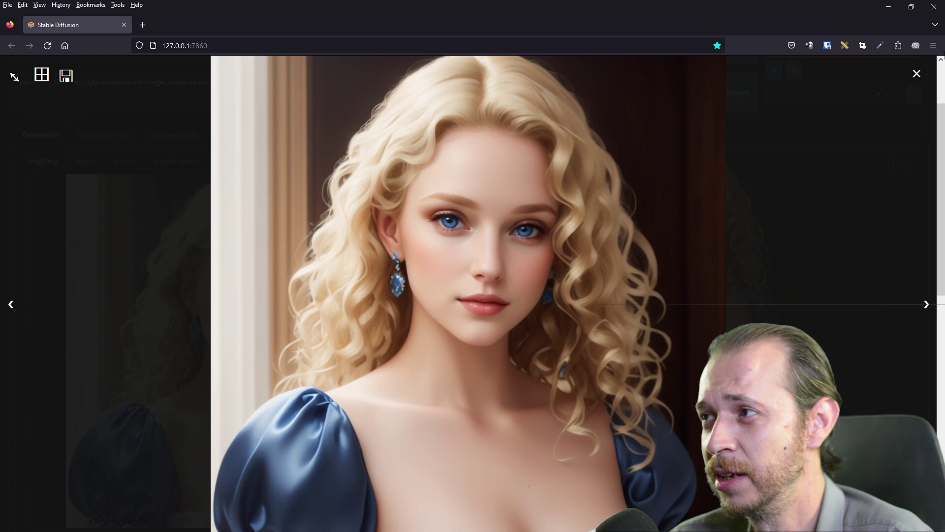
{"action": "left_click", "coordinate": [916, 74]}
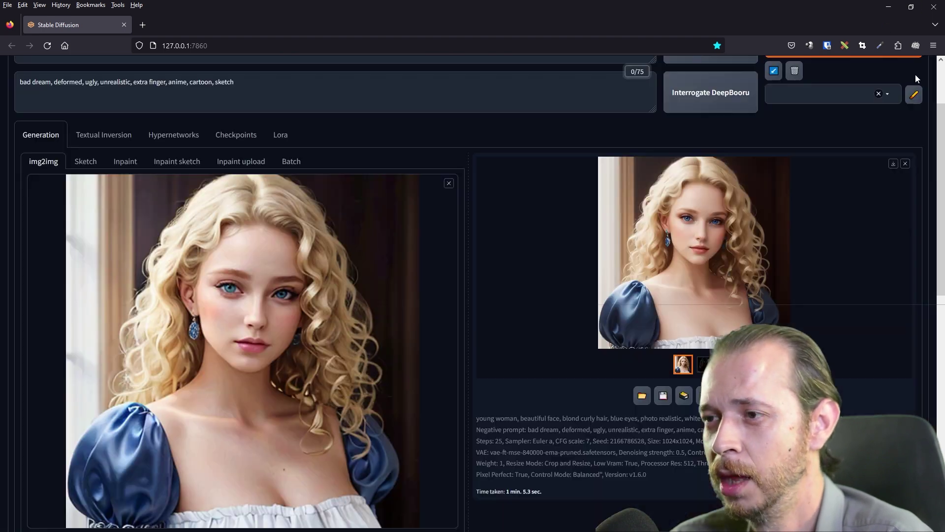
Step: Replace the txt2img prompt with the one in Notepad++ describing a black-haired young woman in a long red dress walking at an empty street
{"action": "scroll", "coordinate": [464, 300], "scroll_direction": "up", "scroll_amount": 2}
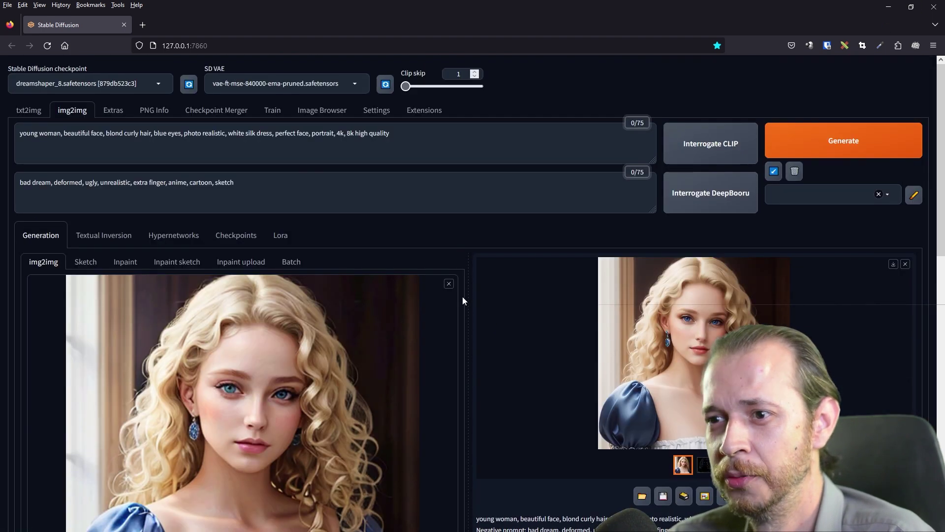
{"action": "left_click", "coordinate": [28, 111]}
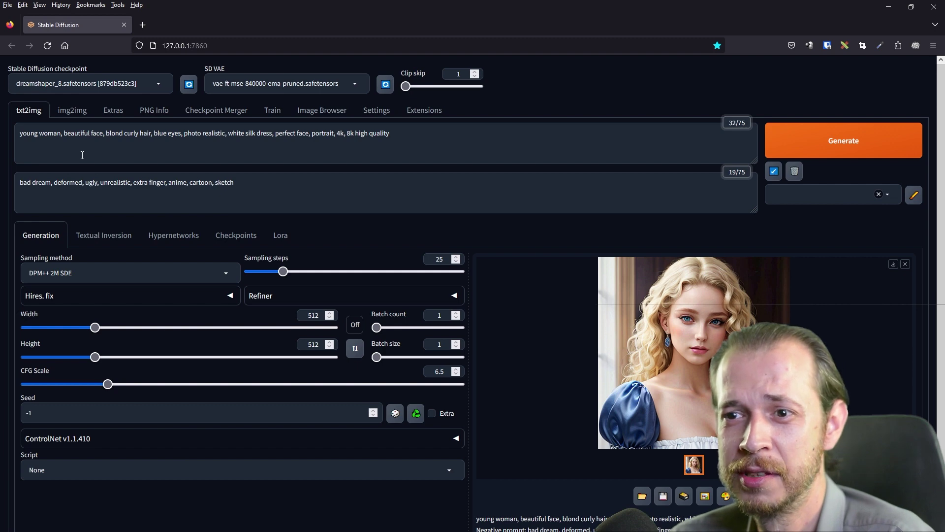
{"action": "key", "text": "alt+Tab"}
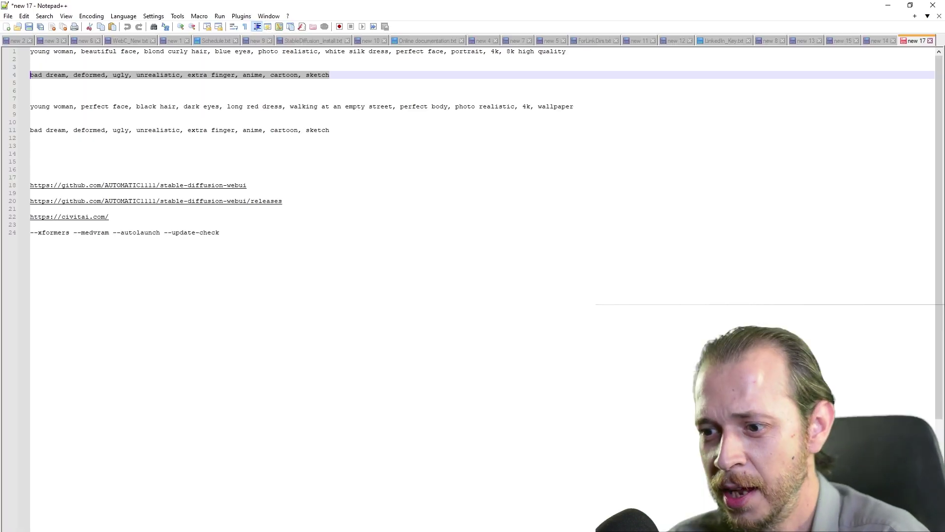
{"action": "left_click_drag", "start_coordinate": [585, 107], "coordinate": [5, 107]}
{"action": "key", "text": "ctrl+c"}
{"action": "key", "text": "alt+Tab"}
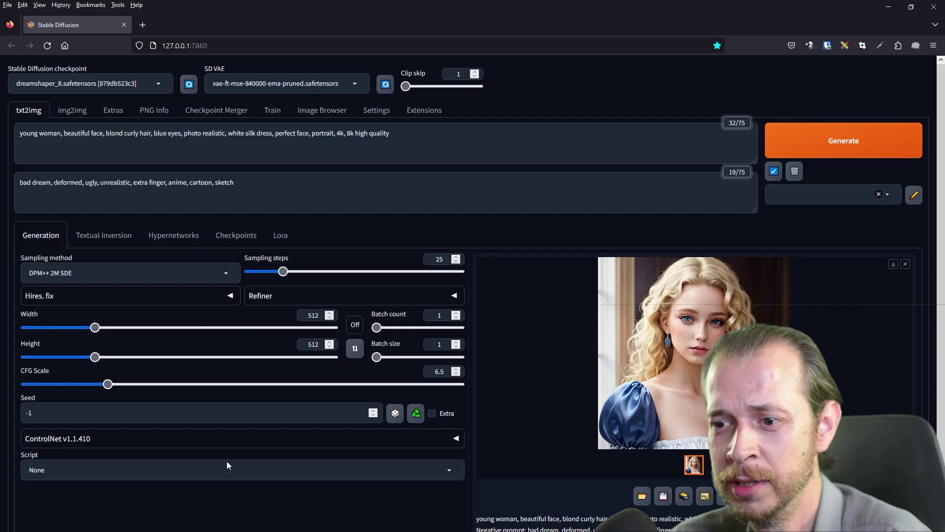
{"action": "left_click", "coordinate": [324, 159]}
{"action": "key", "text": "ctrl+a"}
{"action": "key", "text": "ctrl+v"}
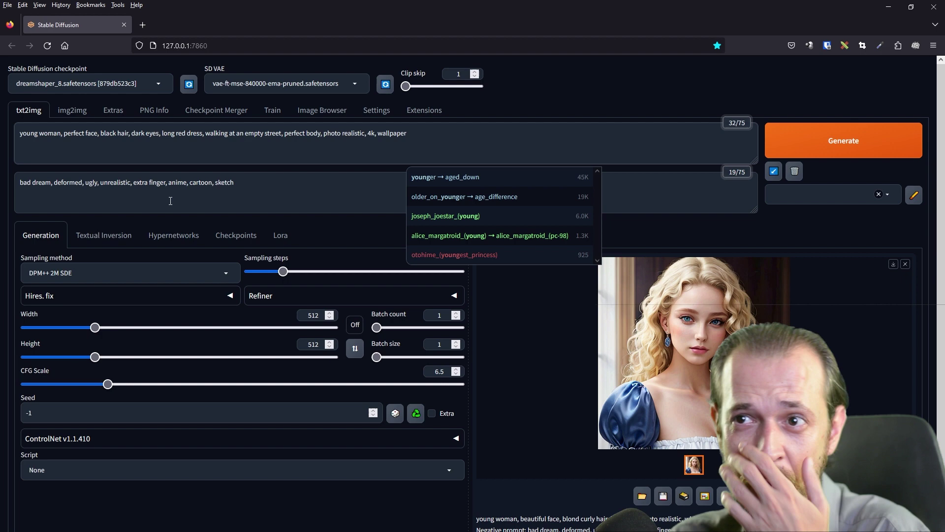
Step: Compare the prompt with the Notepad++ notes and add "bokeh" to its end in txt2img
{"action": "left_click", "coordinate": [150, 151]}
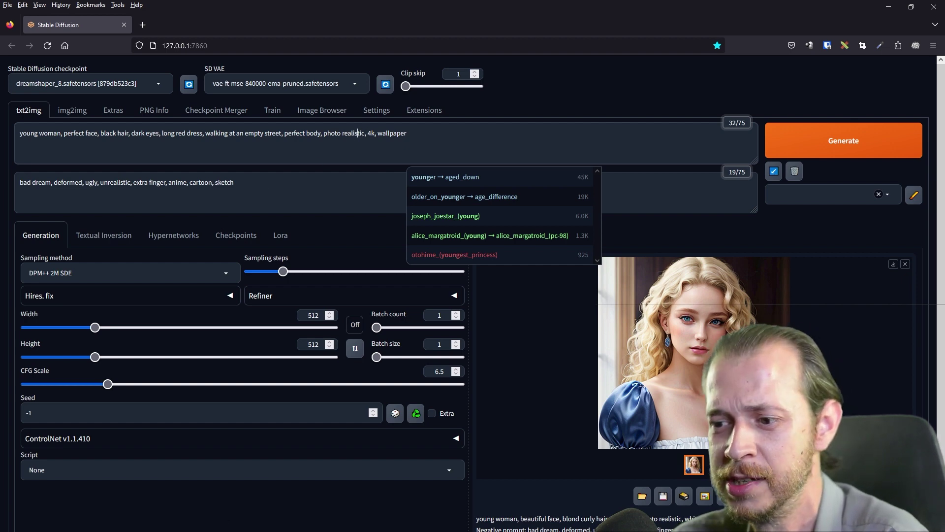
{"action": "key", "text": "alt+Tab"}
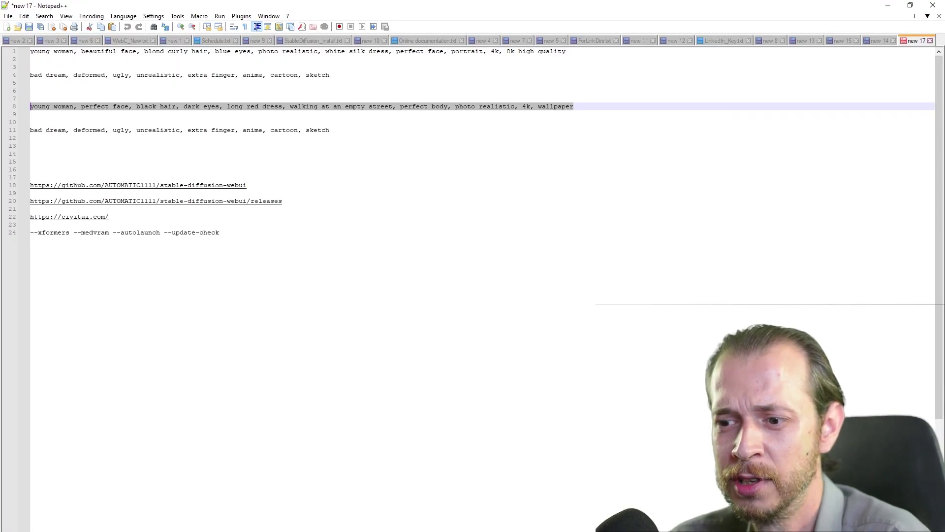
{"action": "key", "text": "alt+Tab"}
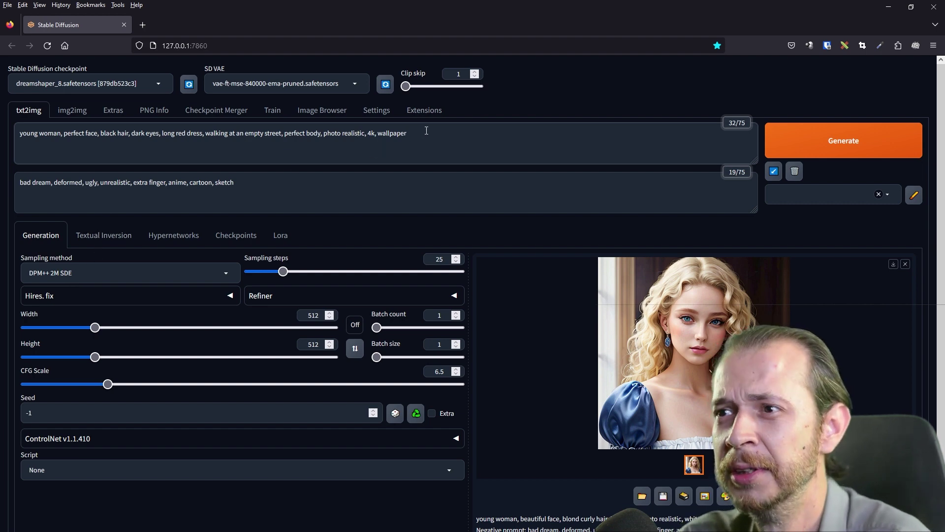
{"action": "type", "text": "bokeh"}
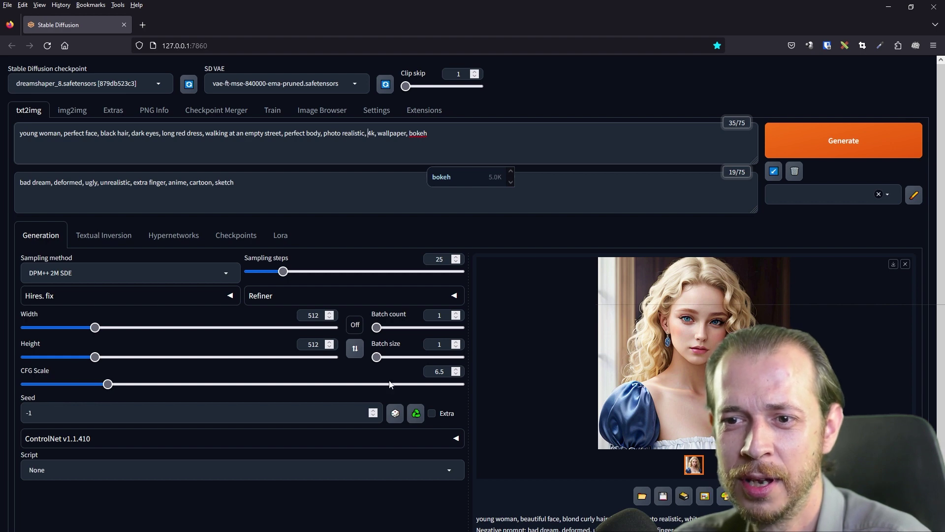
Step: Generate the red dress street image, inspect it at enlarged size and close the enlarged view
{"action": "left_click", "coordinate": [830, 144]}
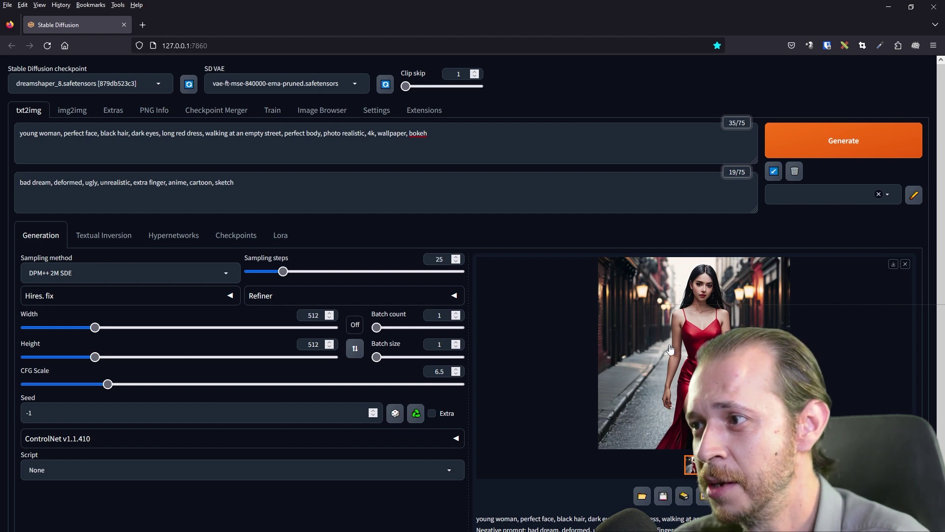
{"action": "left_click", "coordinate": [653, 355]}
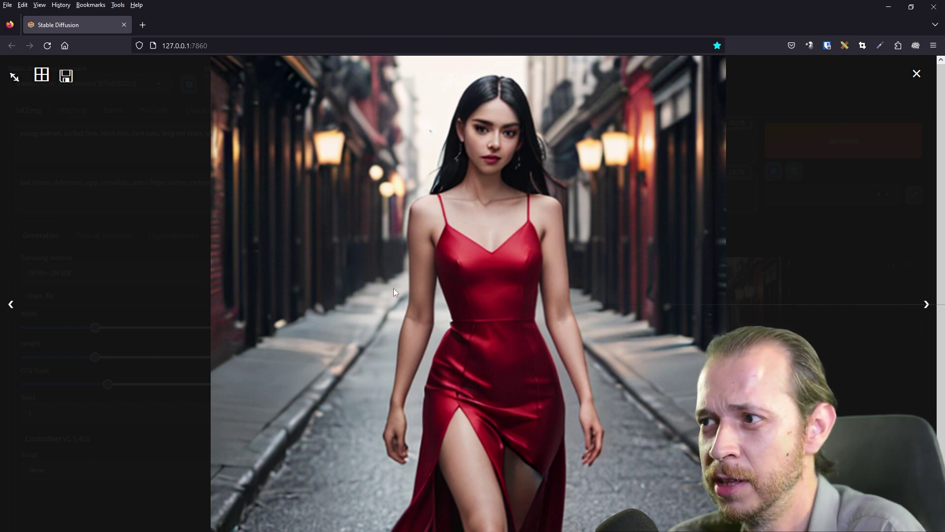
{"action": "left_click", "coordinate": [916, 77]}
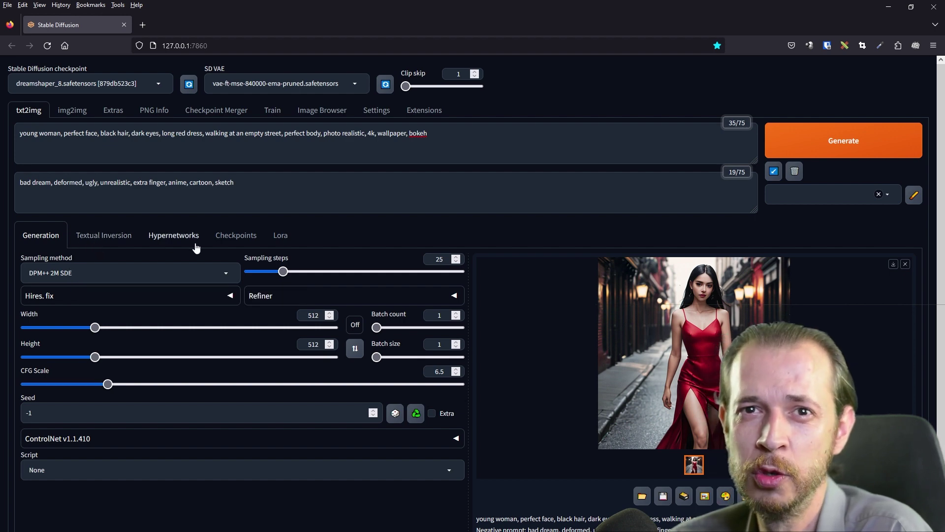
Step: Look through the installed Lora models and return to the generation settings
{"action": "left_click", "coordinate": [282, 239]}
{"action": "scroll", "coordinate": [111, 298], "scroll_direction": "down", "scroll_amount": 1}
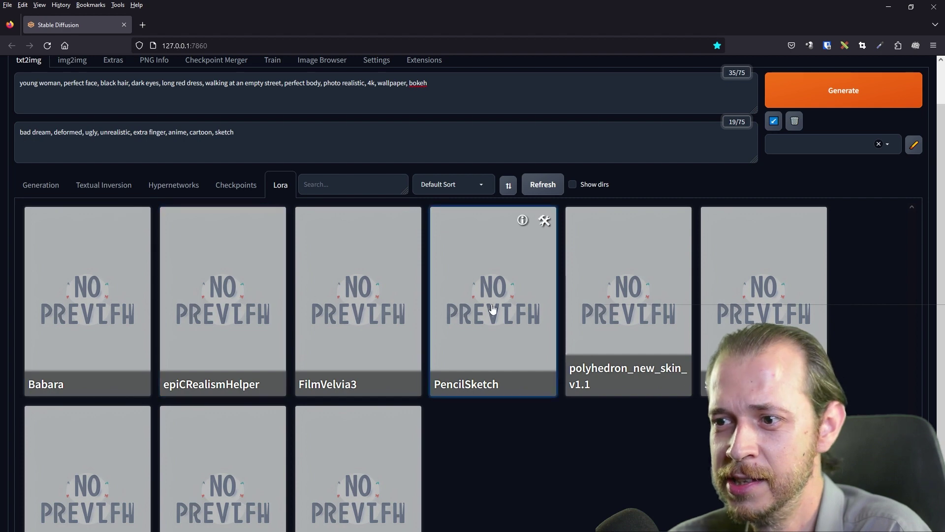
{"action": "scroll", "coordinate": [502, 310], "scroll_direction": "down", "scroll_amount": 1}
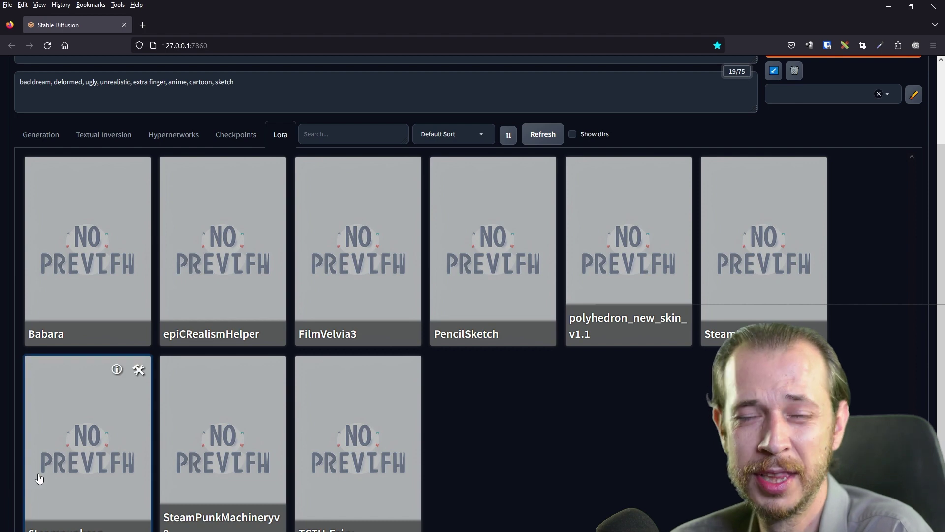
{"action": "scroll", "coordinate": [72, 471], "scroll_direction": "down", "scroll_amount": 1}
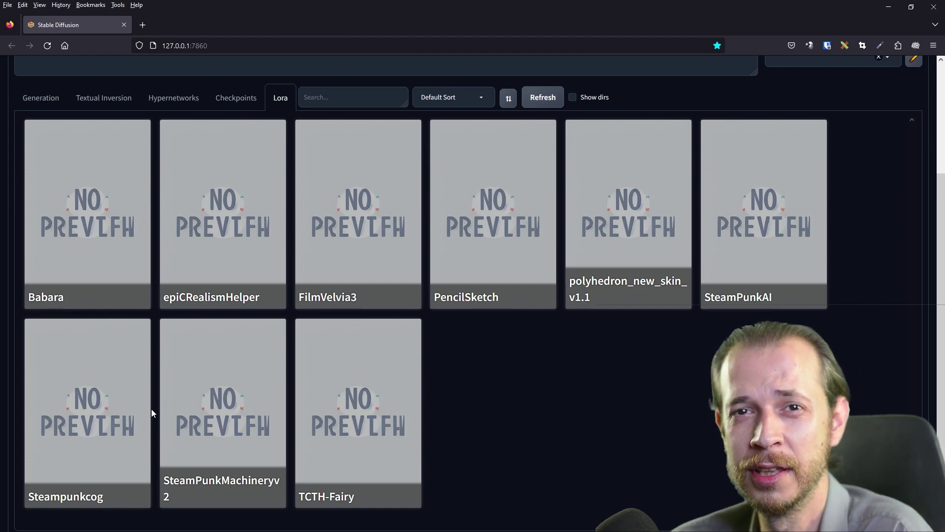
{"action": "scroll", "coordinate": [151, 410], "scroll_direction": "up", "scroll_amount": 3}
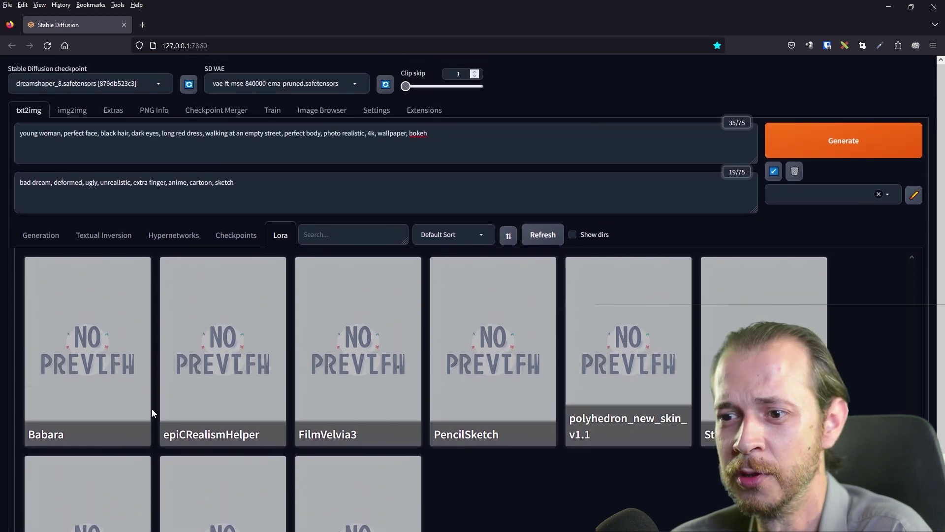
{"action": "left_click", "coordinate": [41, 235]}
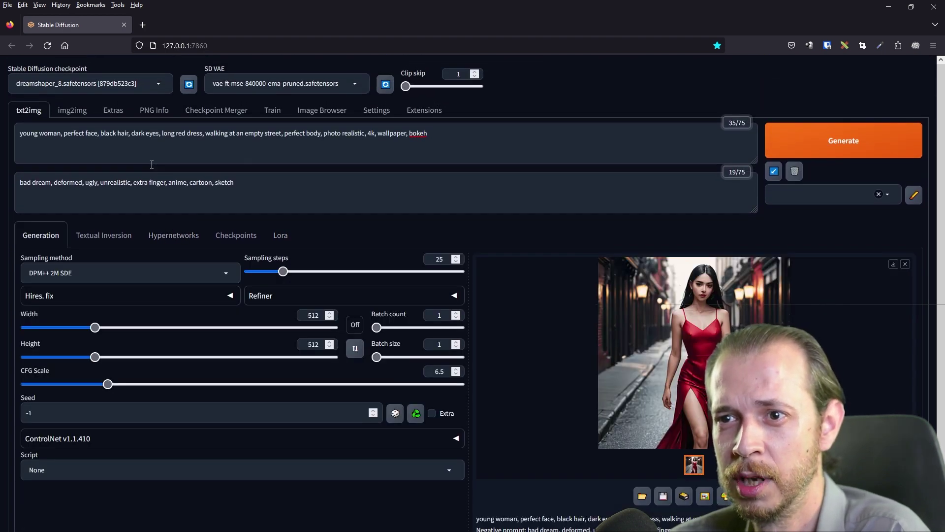
Step: Send the red dress image to img2img and set the sampling method there to DPM++ 2M SDE
{"action": "left_click", "coordinate": [702, 498]}
{"action": "scroll", "coordinate": [167, 401], "scroll_direction": "down", "scroll_amount": 6}
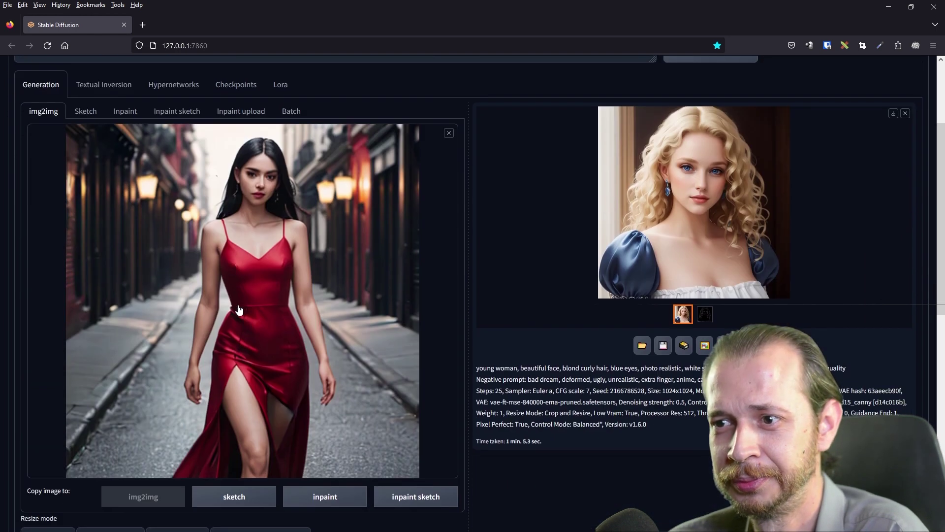
{"action": "left_click", "coordinate": [142, 415]}
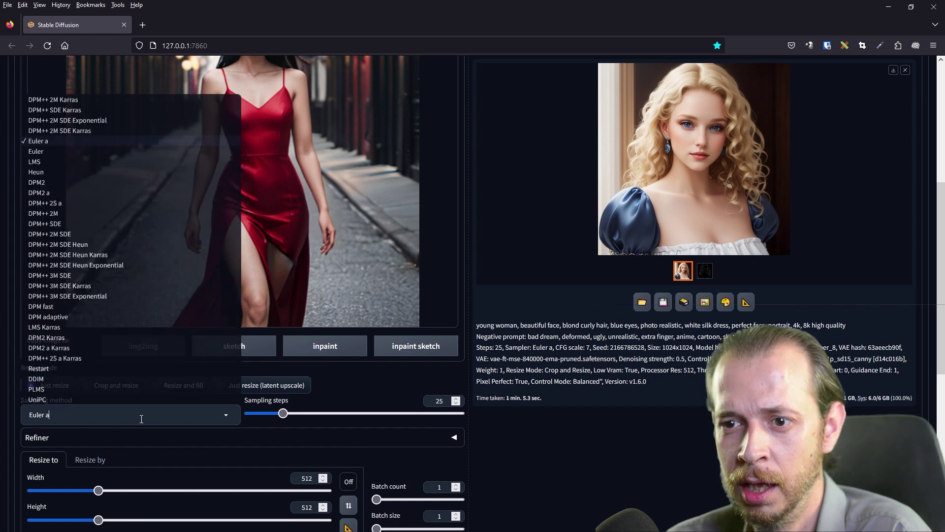
{"action": "left_click", "coordinate": [77, 234]}
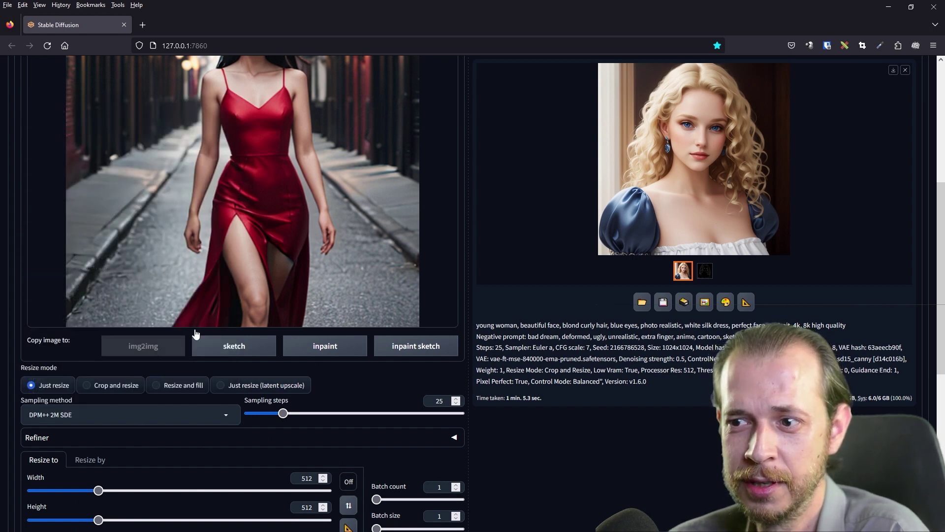
Step: Expand the Refiner settings in img2img and choose dreamshaper_8.safetensors as the refiner checkpoint
{"action": "scroll", "coordinate": [196, 335], "scroll_direction": "down", "scroll_amount": 2}
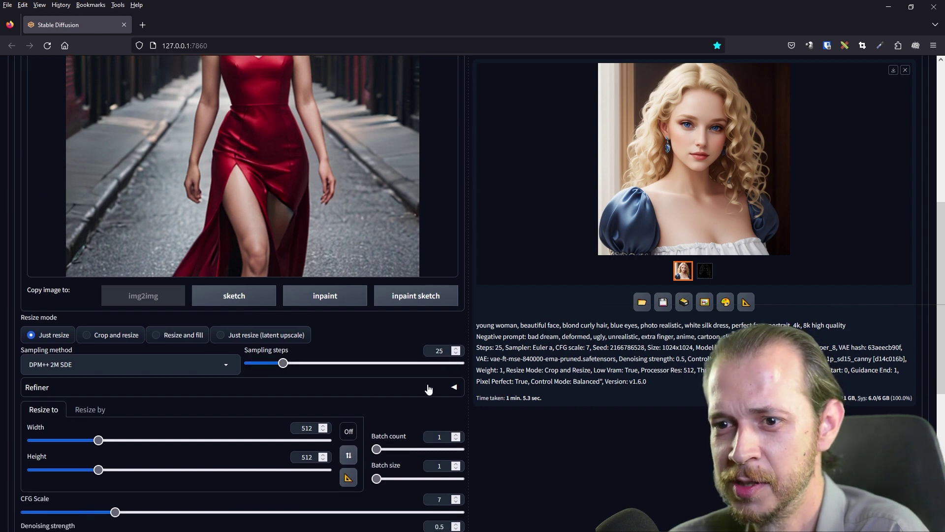
{"action": "left_click", "coordinate": [359, 393]}
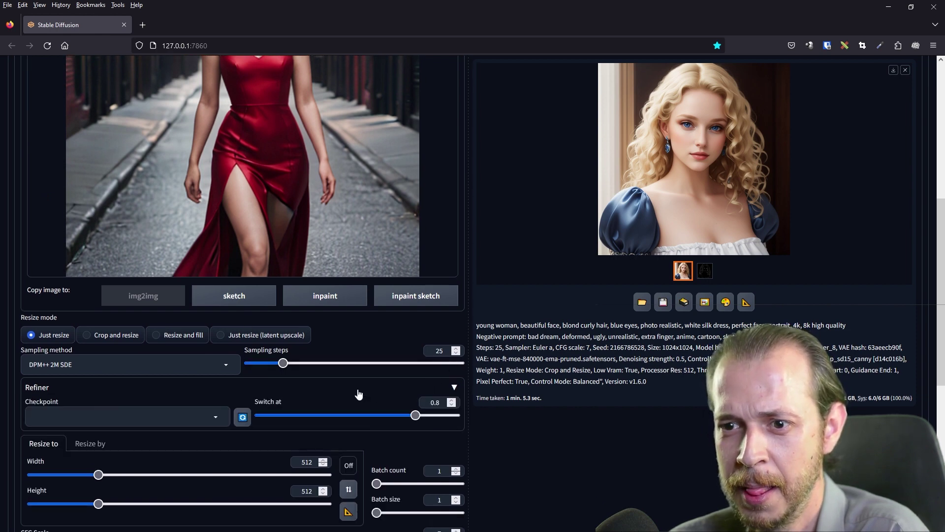
{"action": "scroll", "coordinate": [364, 365], "scroll_direction": "down", "scroll_amount": 1}
{"action": "left_click", "coordinate": [189, 373]}
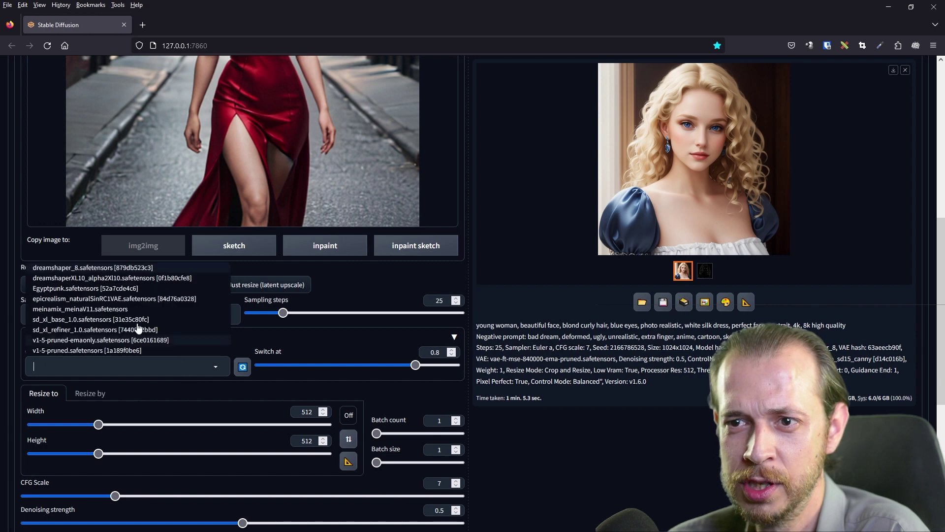
{"action": "left_click", "coordinate": [112, 269]}
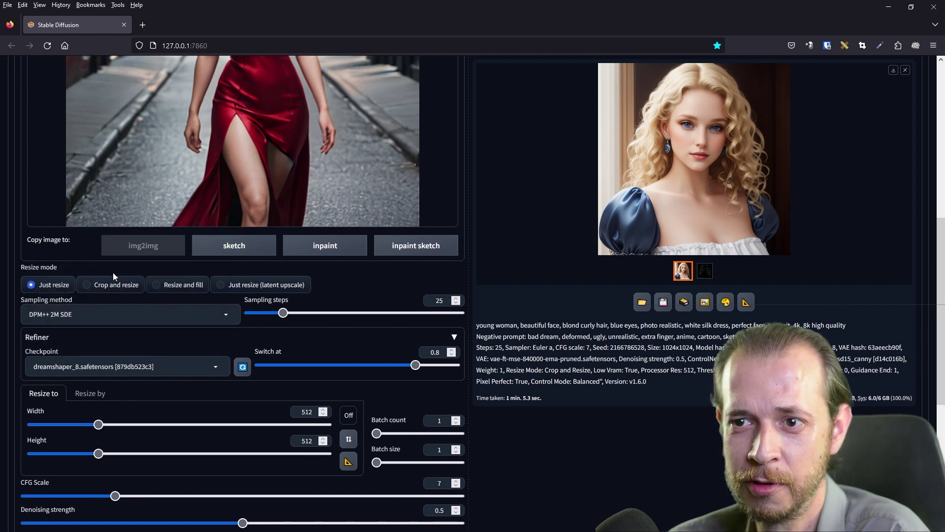
Step: Set the img2img resize dimensions to a width of 1024 and a height of 1024
{"action": "scroll", "coordinate": [239, 391], "scroll_direction": "down", "scroll_amount": 1}
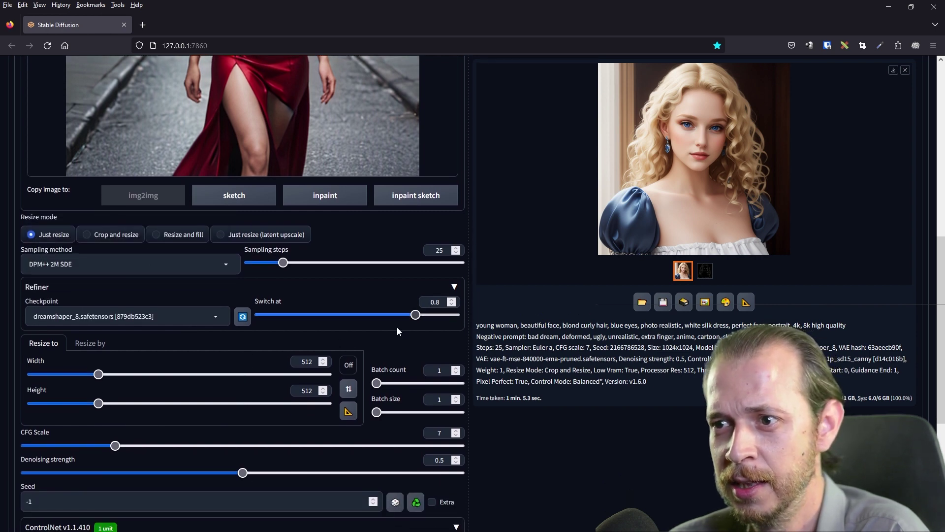
{"action": "double_click", "coordinate": [306, 361]}
{"action": "type", "text": "1024"}
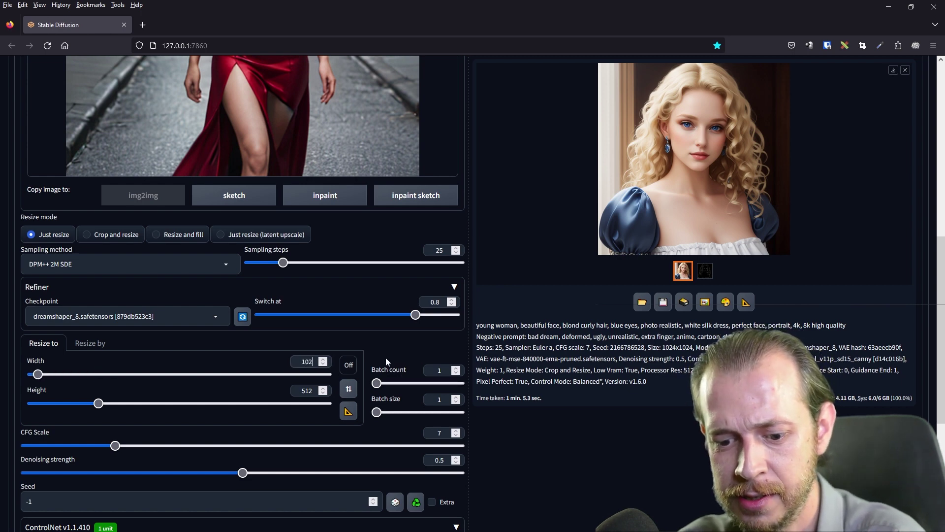
{"action": "key", "text": "Tab"}
{"action": "type", "text": "1024"}
Step: Set the img2img denoising strength to 0.4
{"action": "scroll", "coordinate": [323, 354], "scroll_direction": "down", "scroll_amount": 3}
{"action": "scroll", "coordinate": [323, 354], "scroll_direction": "down", "scroll_amount": 1}
{"action": "left_click", "coordinate": [443, 310]}
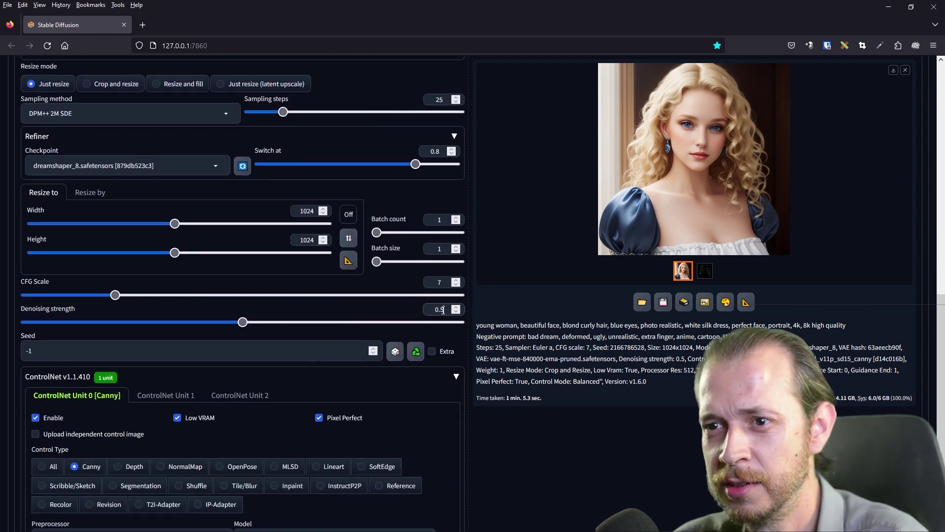
{"action": "type", "text": "4"}
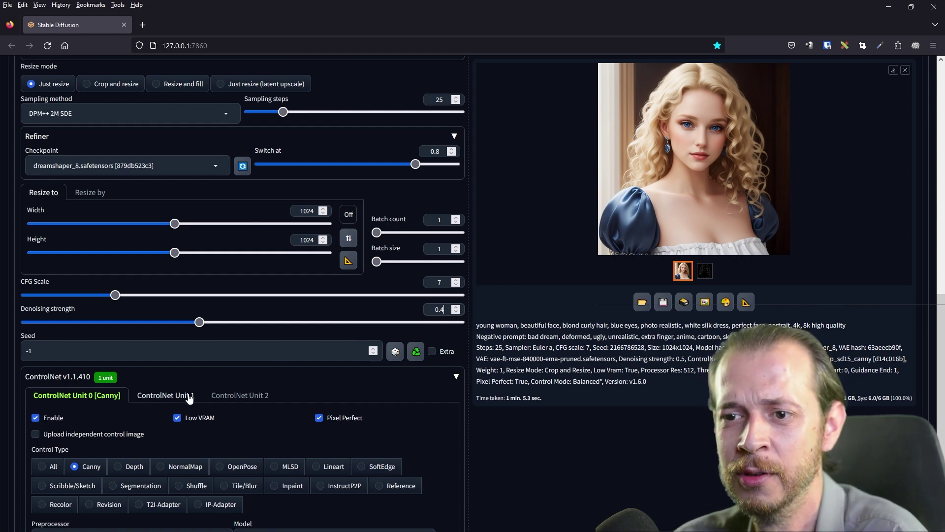
Step: Examine the scale-based resize option, the ControlNet Canny settings and the prompts before generating
{"action": "scroll", "coordinate": [173, 429], "scroll_direction": "down", "scroll_amount": 2}
{"action": "scroll", "coordinate": [172, 421], "scroll_direction": "up", "scroll_amount": 4}
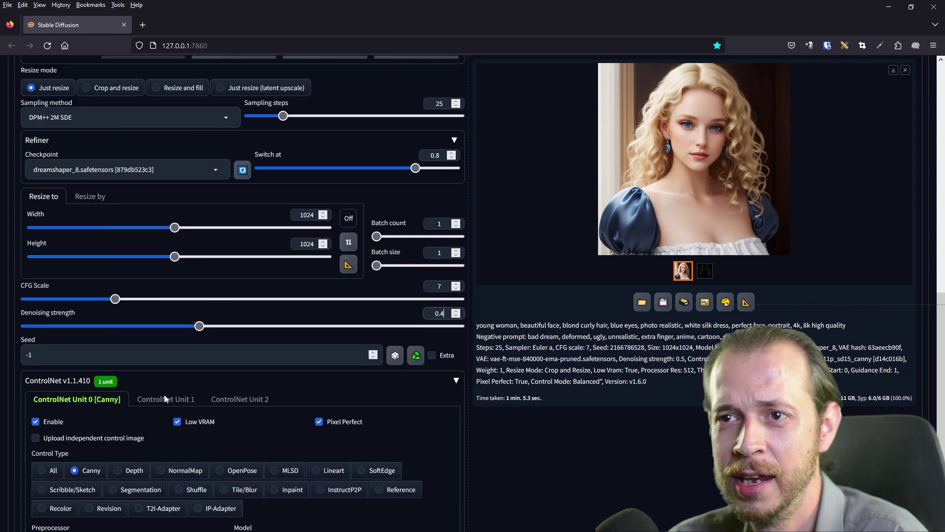
{"action": "left_click", "coordinate": [90, 242]}
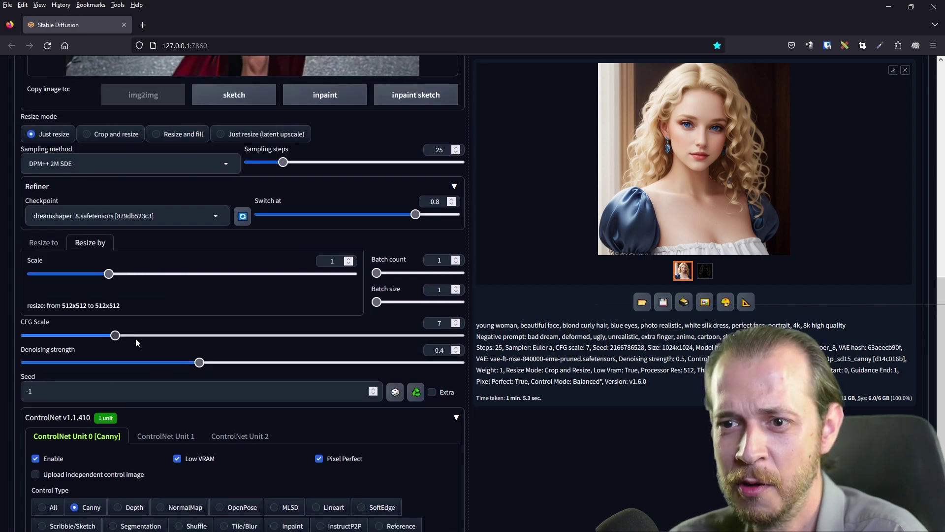
{"action": "left_click", "coordinate": [45, 242]}
{"action": "scroll", "coordinate": [184, 306], "scroll_direction": "down", "scroll_amount": 5}
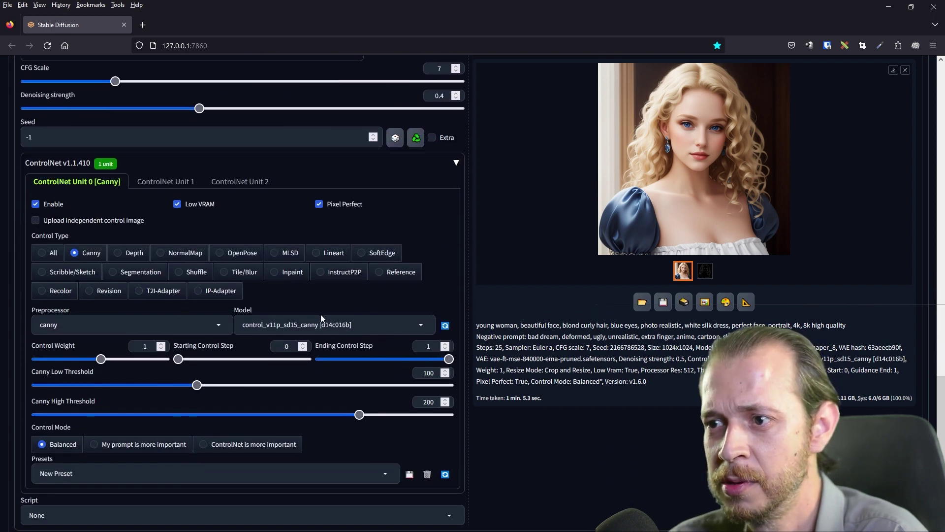
{"action": "scroll", "coordinate": [340, 371], "scroll_direction": "up", "scroll_amount": 3}
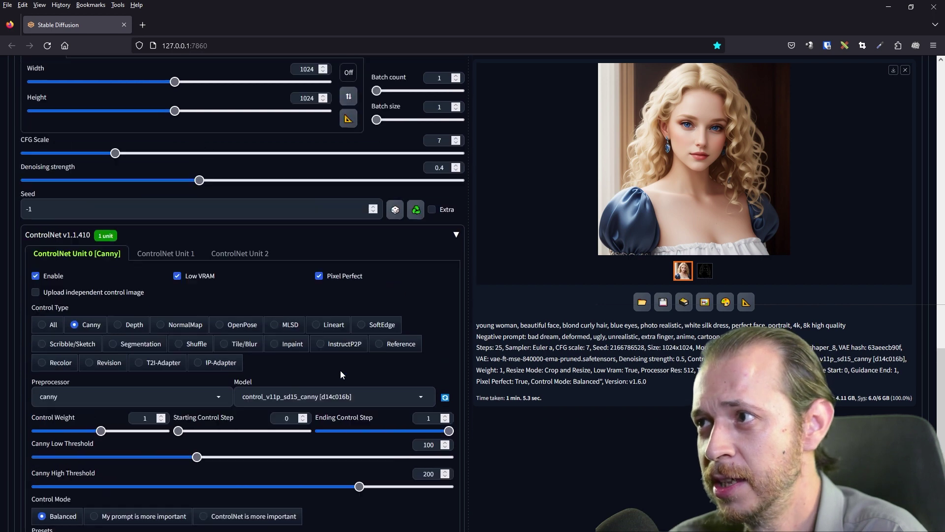
{"action": "scroll", "coordinate": [342, 375], "scroll_direction": "up", "scroll_amount": 8}
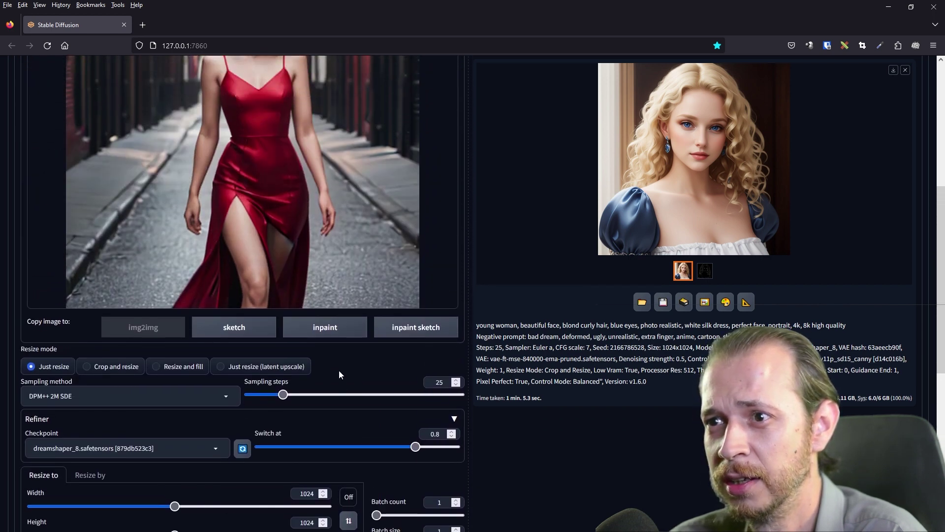
{"action": "scroll", "coordinate": [333, 378], "scroll_direction": "up", "scroll_amount": 4}
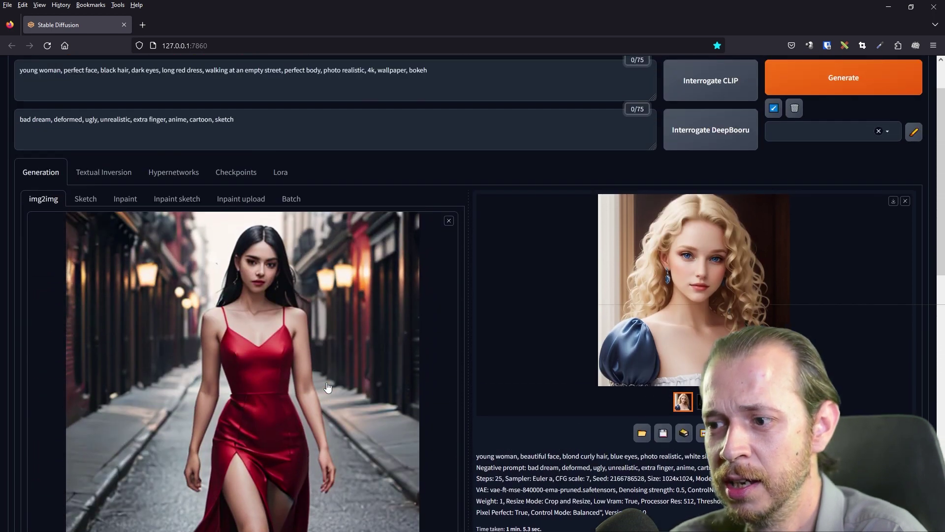
{"action": "scroll", "coordinate": [292, 394], "scroll_direction": "down", "scroll_amount": 1}
{"action": "scroll", "coordinate": [791, 244], "scroll_direction": "up", "scroll_amount": 3}
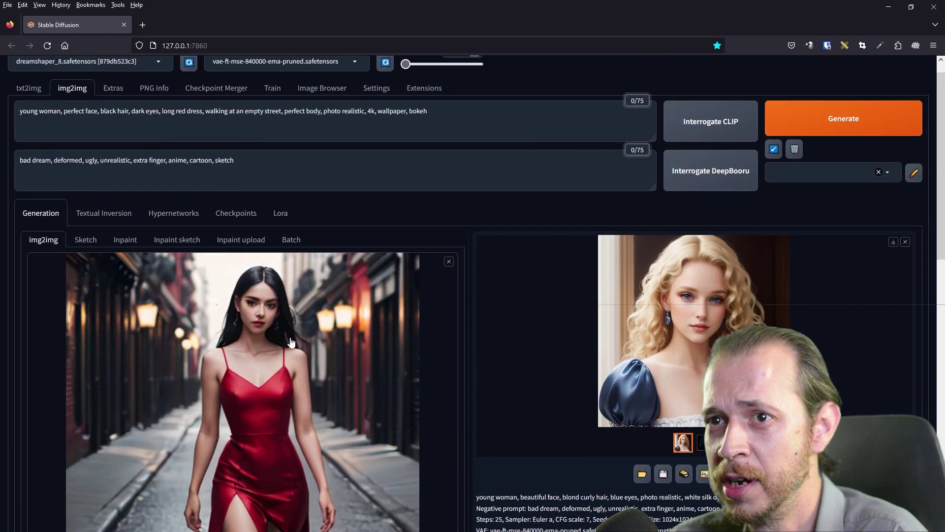
Step: Generate the upscaled red dress image in img2img, inspect it at enlarged size and close the enlarged view
{"action": "left_click", "coordinate": [832, 141]}
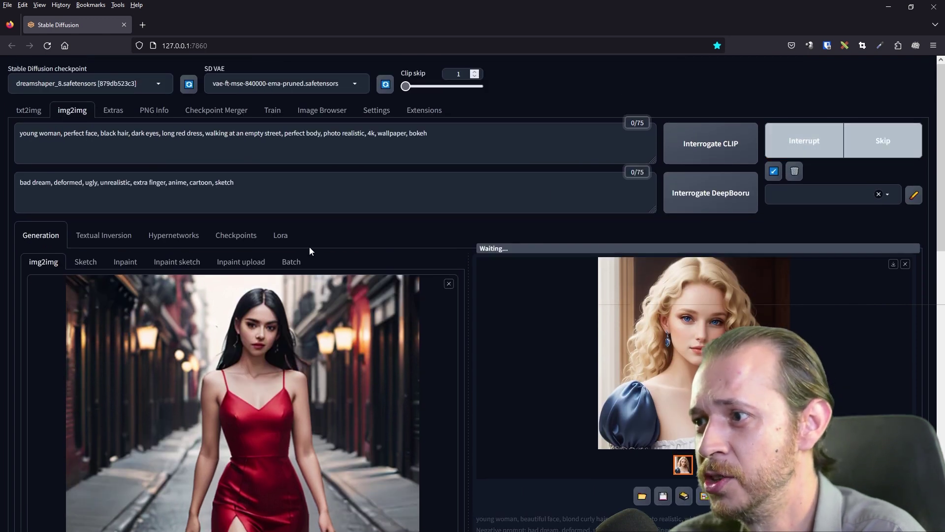
{"action": "scroll", "coordinate": [291, 307], "scroll_direction": "down", "scroll_amount": 2}
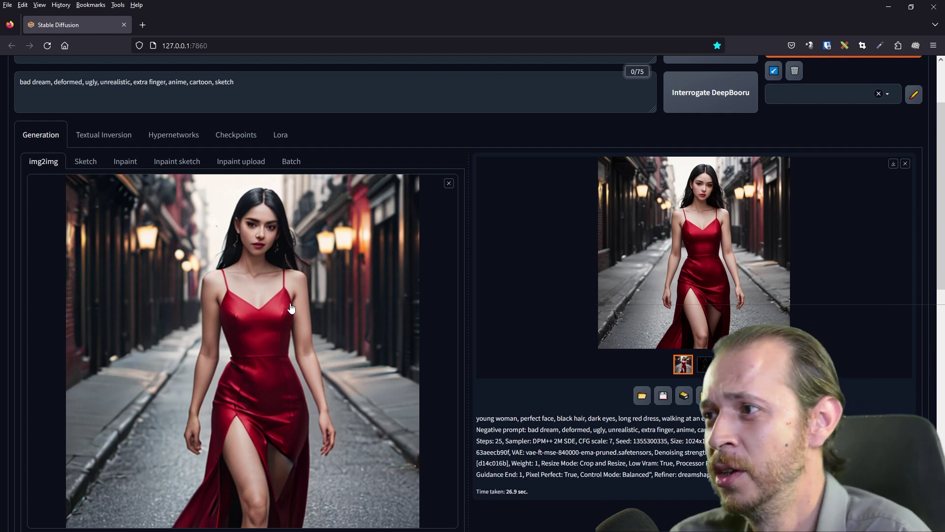
{"action": "left_click", "coordinate": [610, 335]}
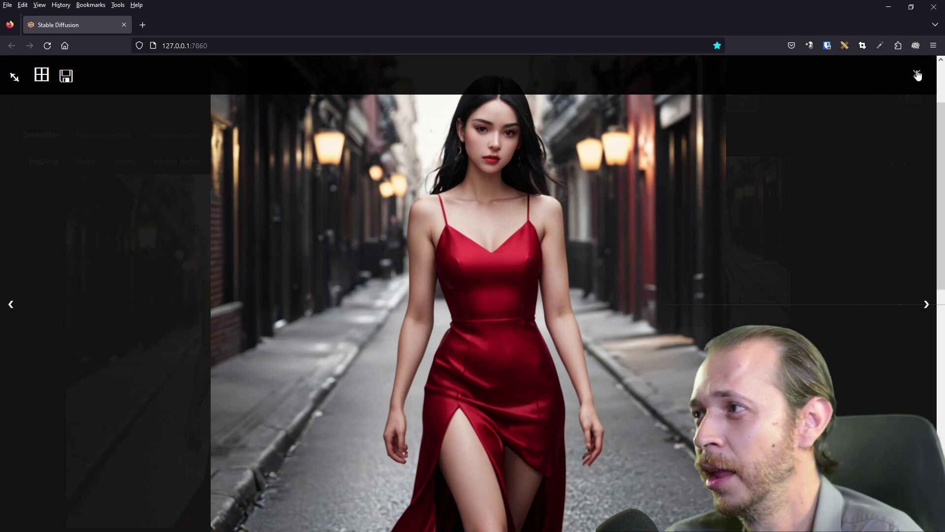
{"action": "left_click", "coordinate": [917, 75]}
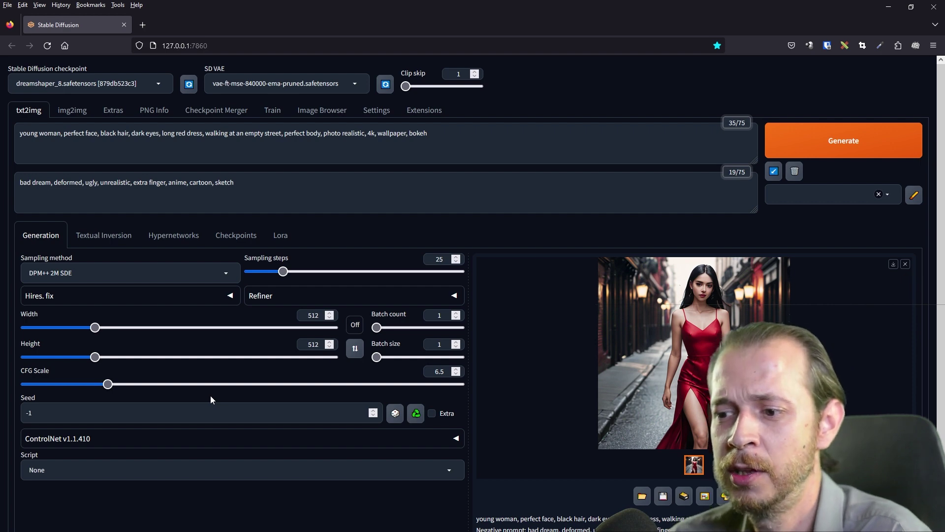
{"action": "key", "text": "alt+Tab"}
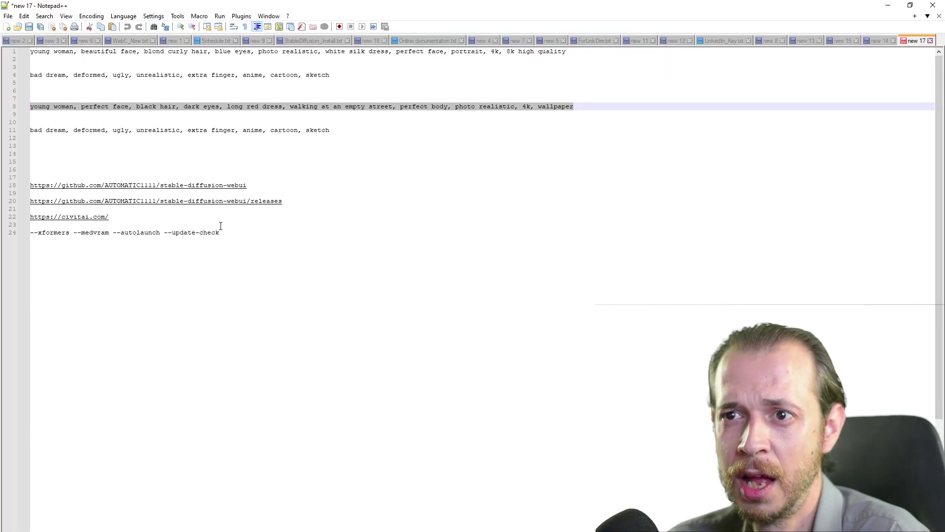
{"action": "left_click", "coordinate": [144, 217]}
{"action": "left_click", "coordinate": [7, 215]}
{"action": "key", "text": "ctrl+c"}
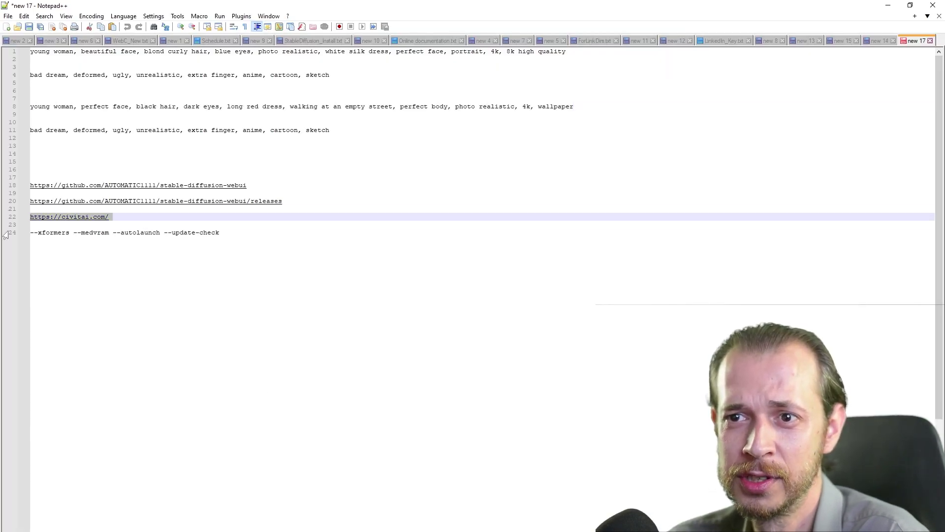
{"action": "key", "text": "alt+Tab"}
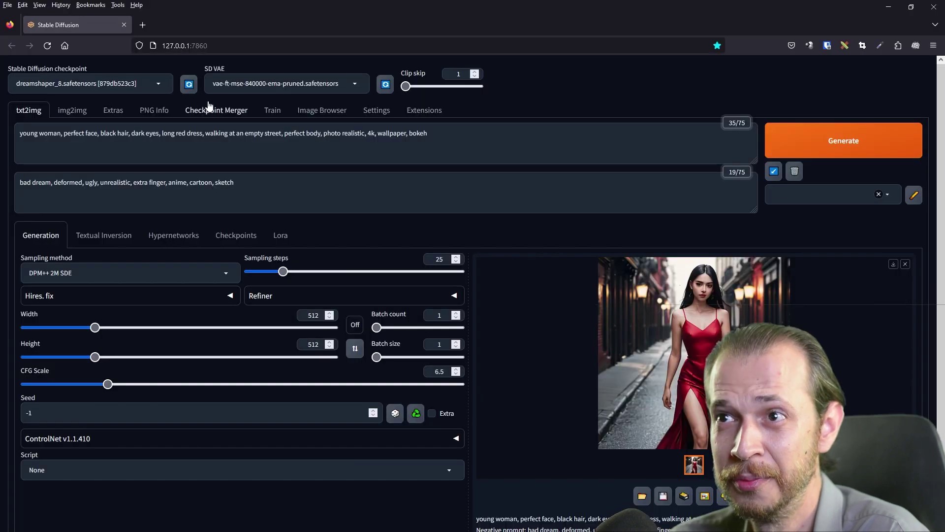
{"action": "left_click", "coordinate": [141, 32]}
{"action": "key", "text": "ctrl+v"}
{"action": "key", "text": "Return"}
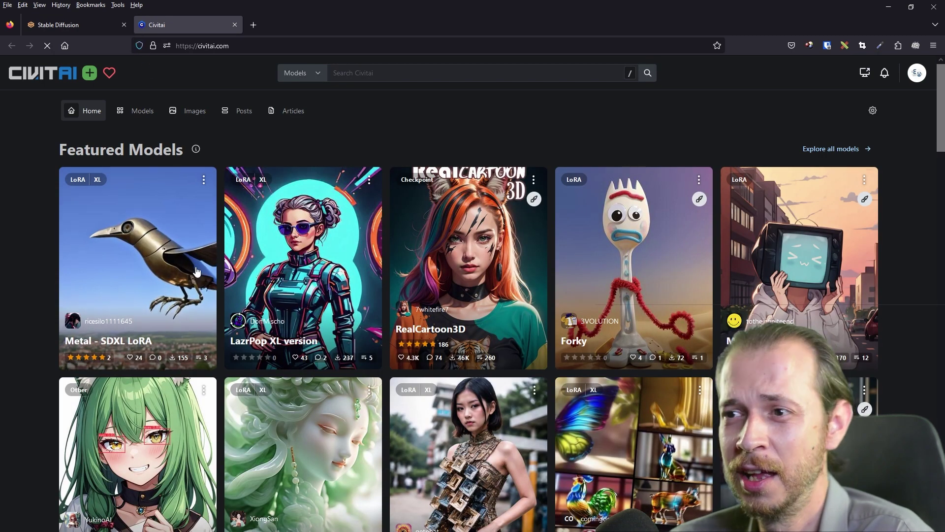
Step: Browse the featured models and featured images on the Civitai home page
{"action": "scroll", "coordinate": [276, 254], "scroll_direction": "down", "scroll_amount": 2}
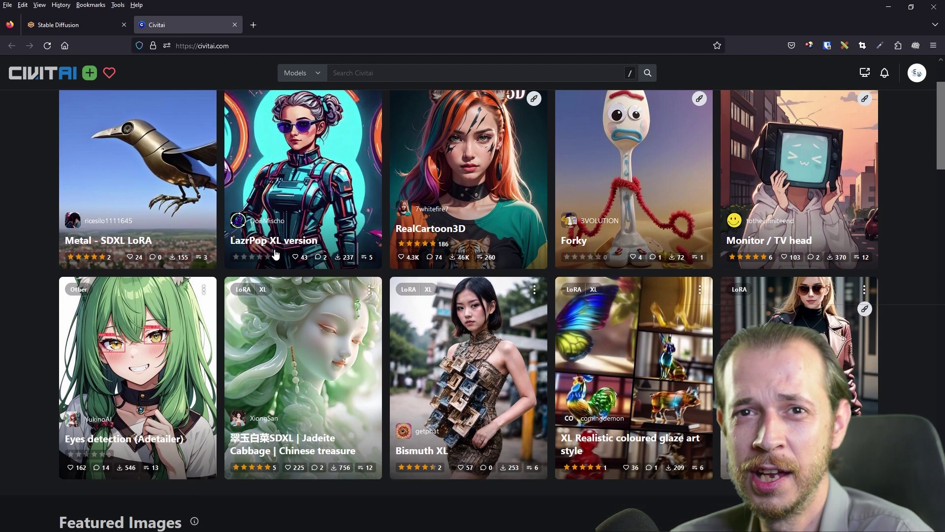
{"action": "scroll", "coordinate": [276, 255], "scroll_direction": "up", "scroll_amount": 3}
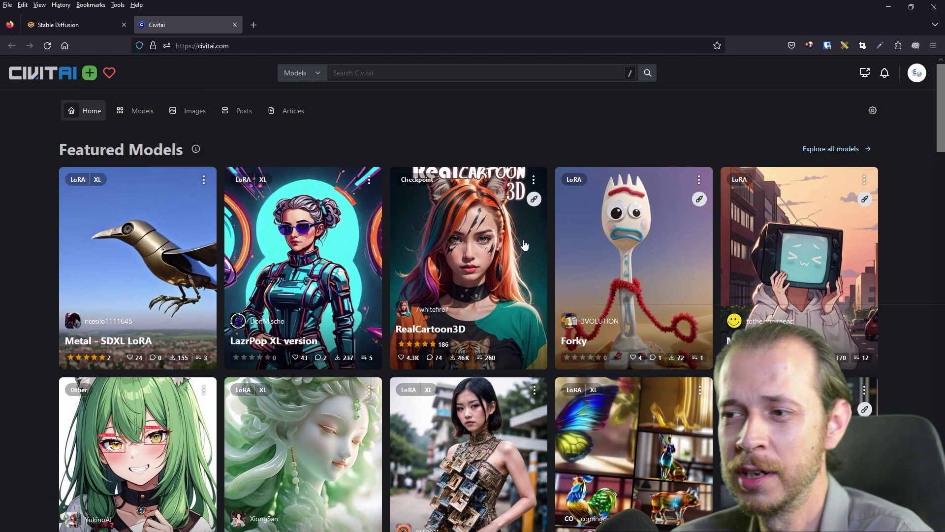
{"action": "scroll", "coordinate": [453, 251], "scroll_direction": "down", "scroll_amount": 1}
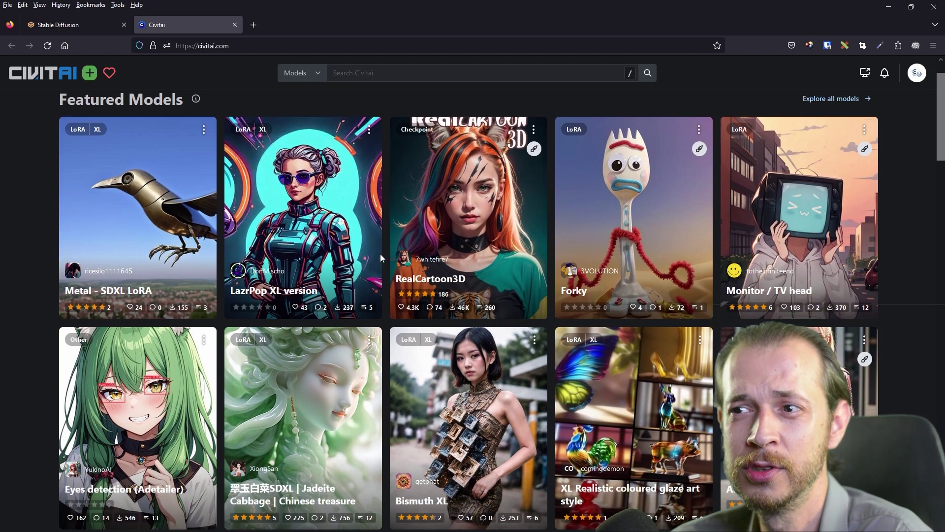
{"action": "scroll", "coordinate": [389, 250], "scroll_direction": "down", "scroll_amount": 2}
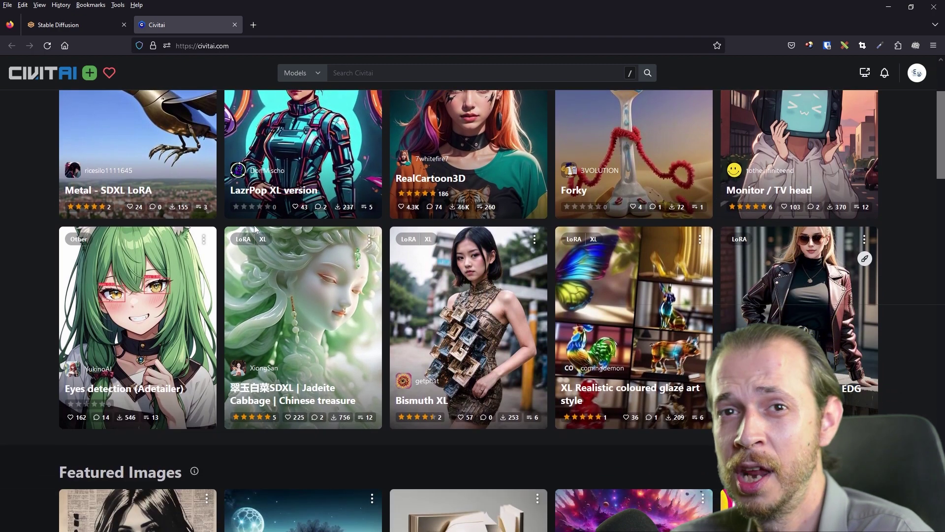
{"action": "scroll", "coordinate": [255, 246], "scroll_direction": "down", "scroll_amount": 2}
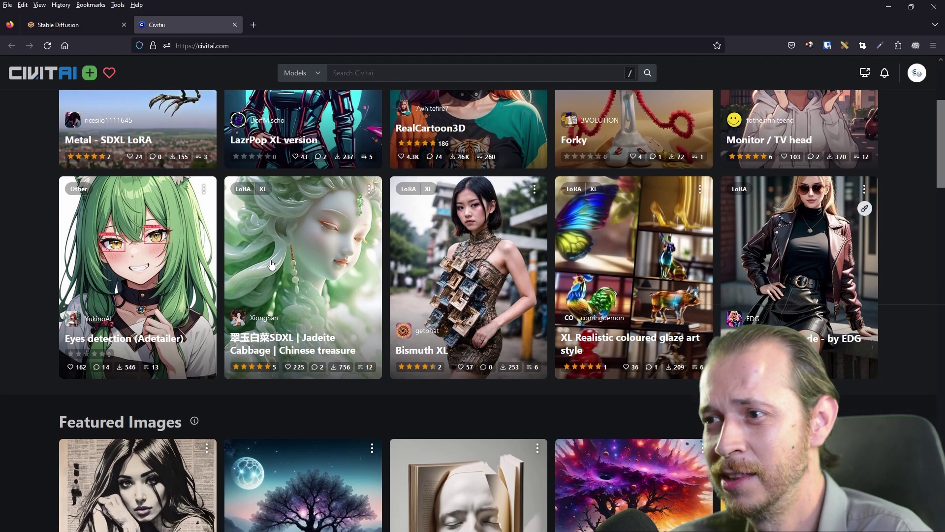
{"action": "scroll", "coordinate": [258, 263], "scroll_direction": "down", "scroll_amount": 8}
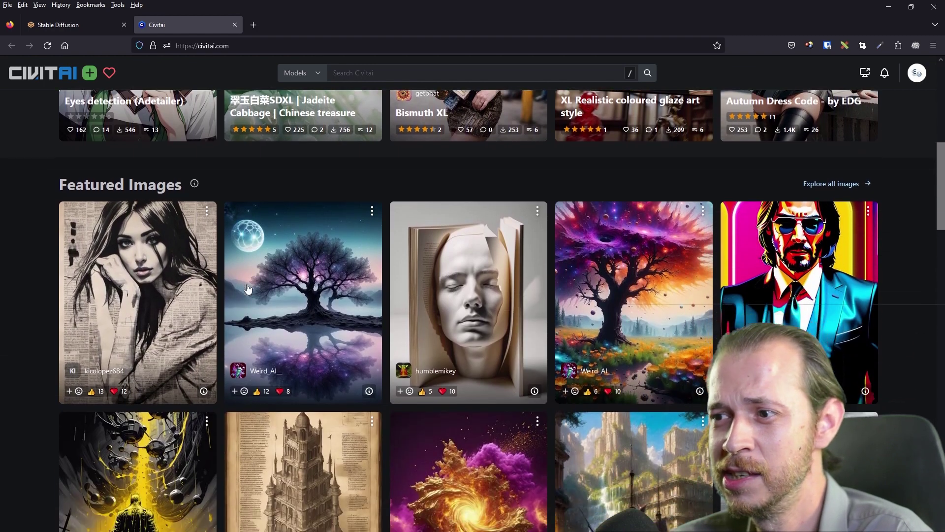
{"action": "scroll", "coordinate": [664, 289], "scroll_direction": "up", "scroll_amount": 12}
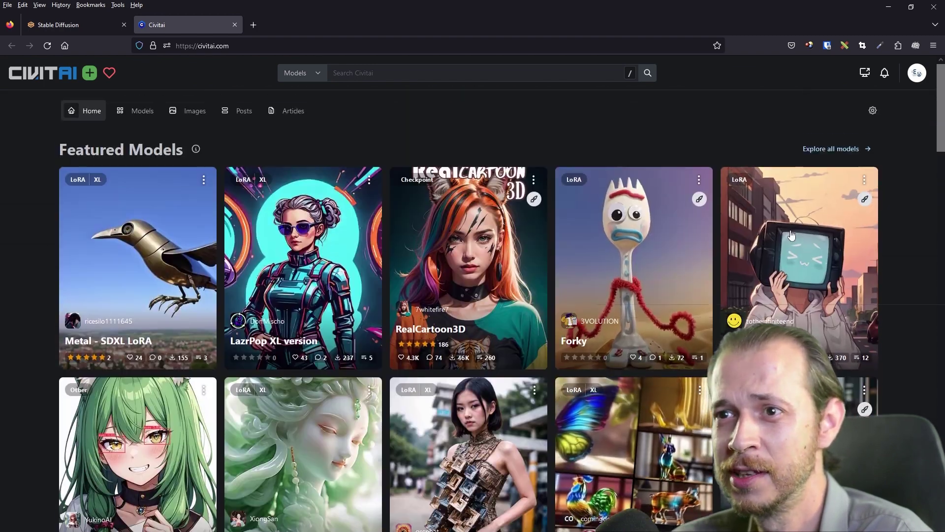
Step: Open Copax TimeLessXL - SDXL1.0 from the full Civitai model list, look through its enlarged sample images and return to the list
{"action": "left_click", "coordinate": [834, 149]}
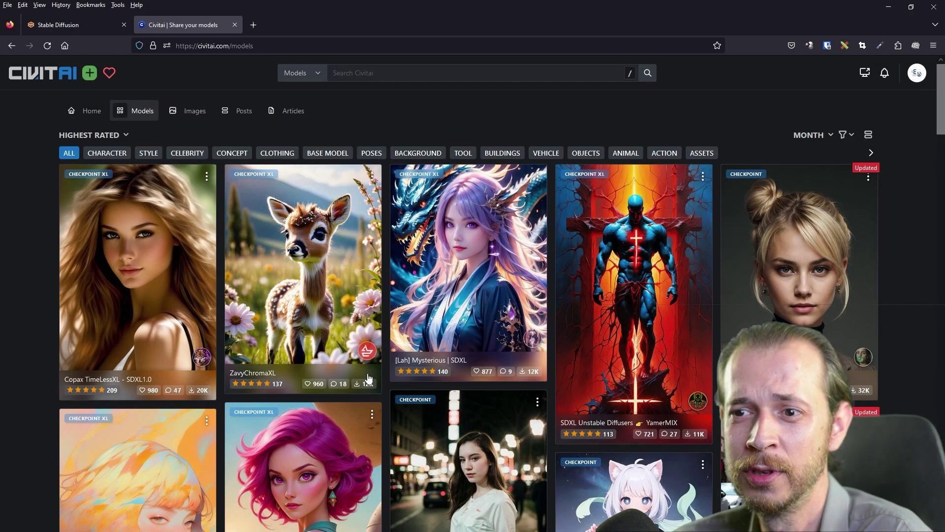
{"action": "left_click", "coordinate": [130, 283]}
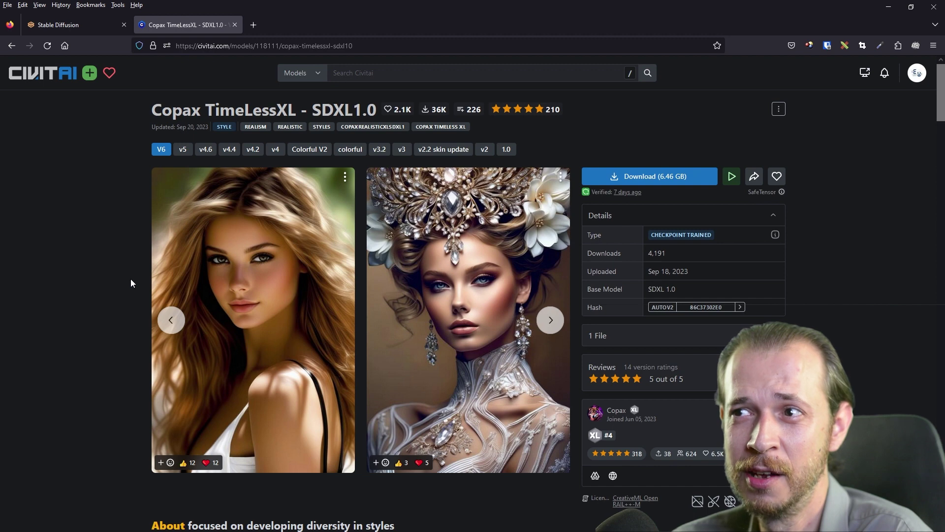
{"action": "left_click", "coordinate": [274, 317]}
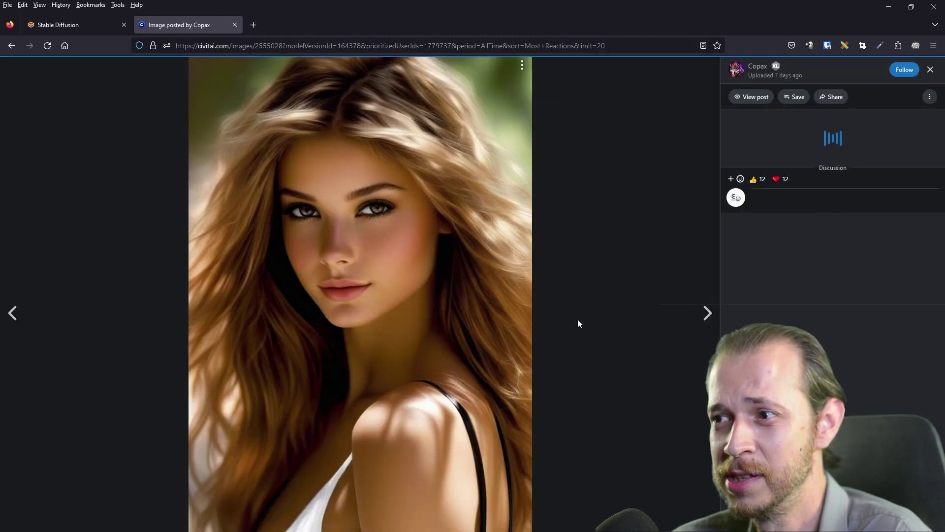
{"action": "left_click", "coordinate": [707, 313]}
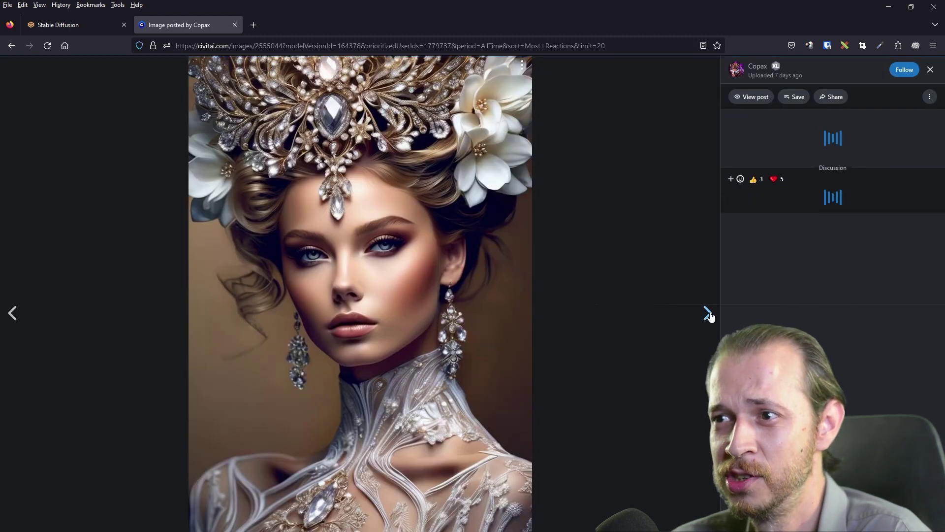
{"action": "left_click", "coordinate": [707, 313]}
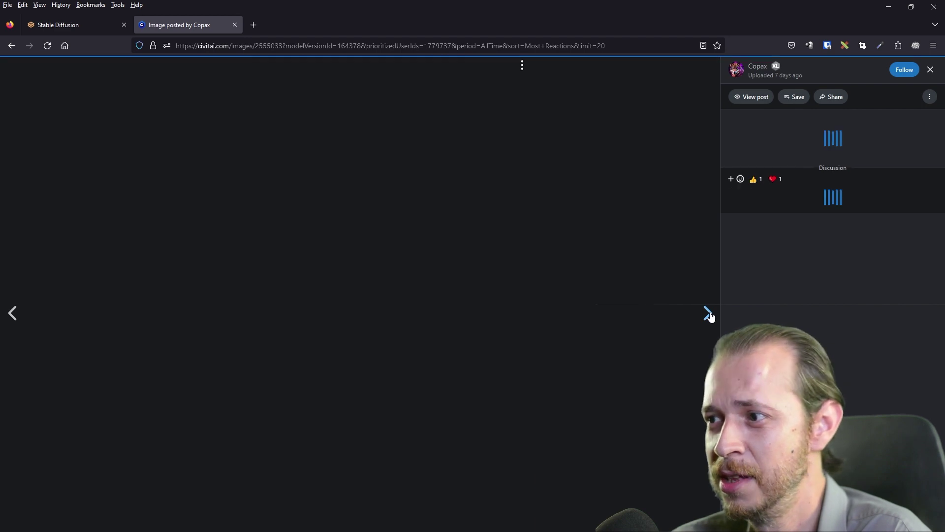
{"action": "left_click", "coordinate": [707, 313]}
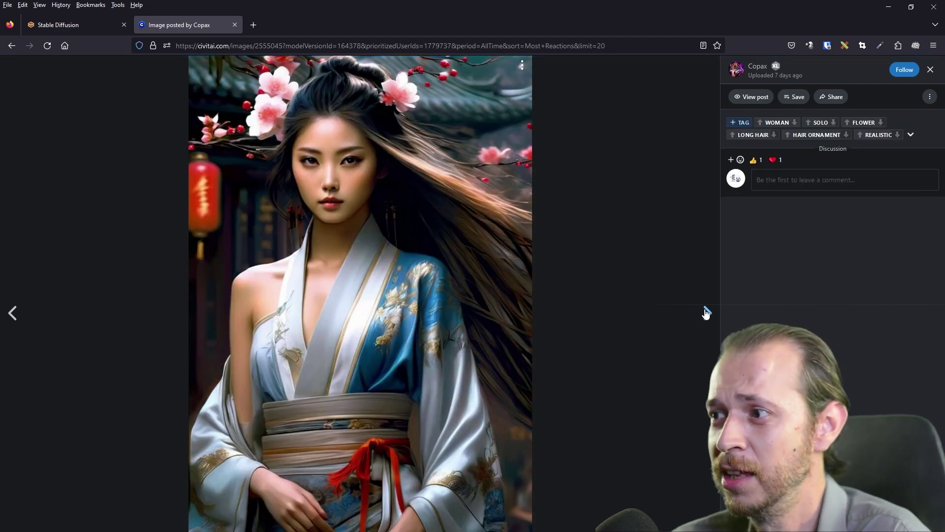
{"action": "left_click", "coordinate": [707, 313]}
{"action": "left_click", "coordinate": [931, 70]}
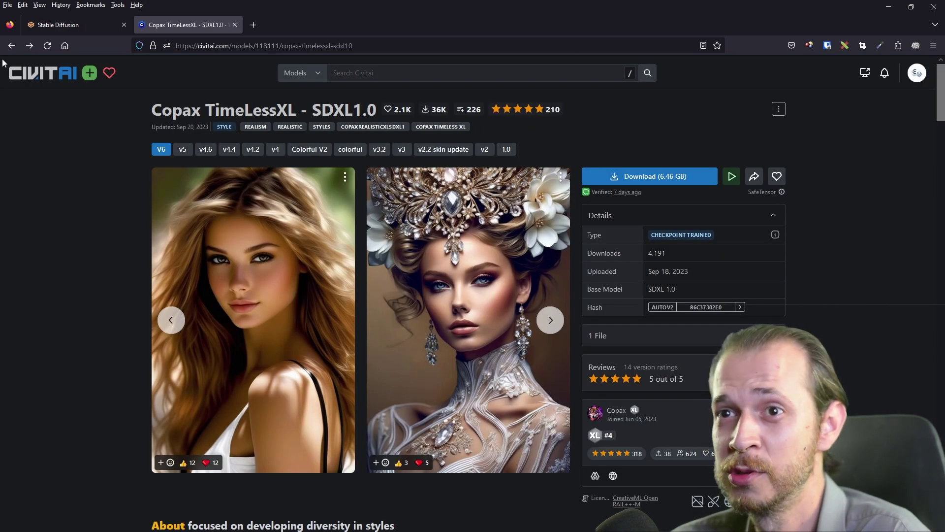
{"action": "key", "text": "alt+Left"}
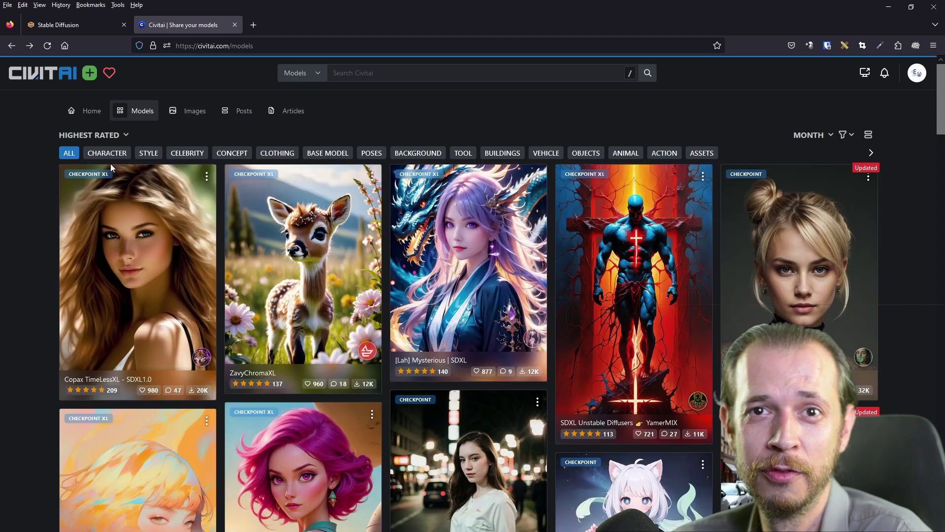
Step: Open the Blazing Drive model further down the list, look through its preview images and return to the list
{"action": "scroll", "coordinate": [350, 241], "scroll_direction": "down", "scroll_amount": 4}
{"action": "scroll", "coordinate": [351, 241], "scroll_direction": "down", "scroll_amount": 5}
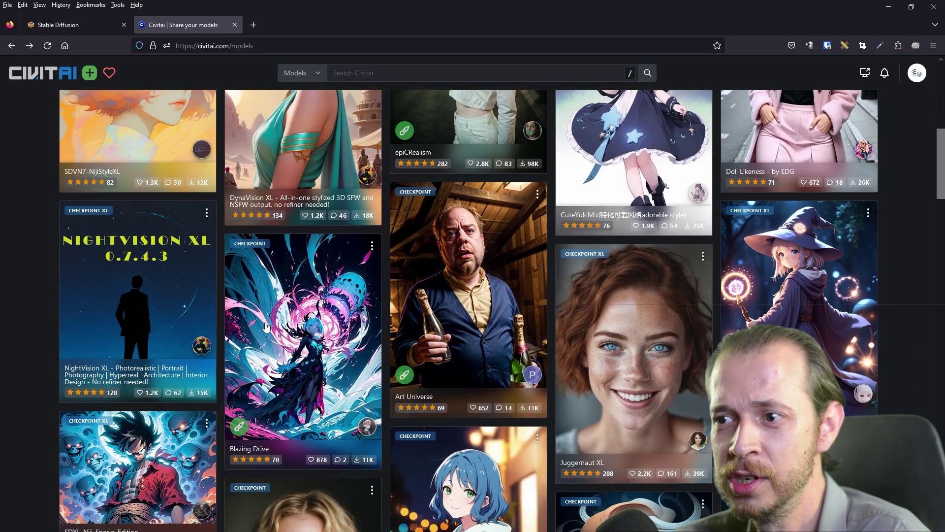
{"action": "left_click", "coordinate": [266, 326]}
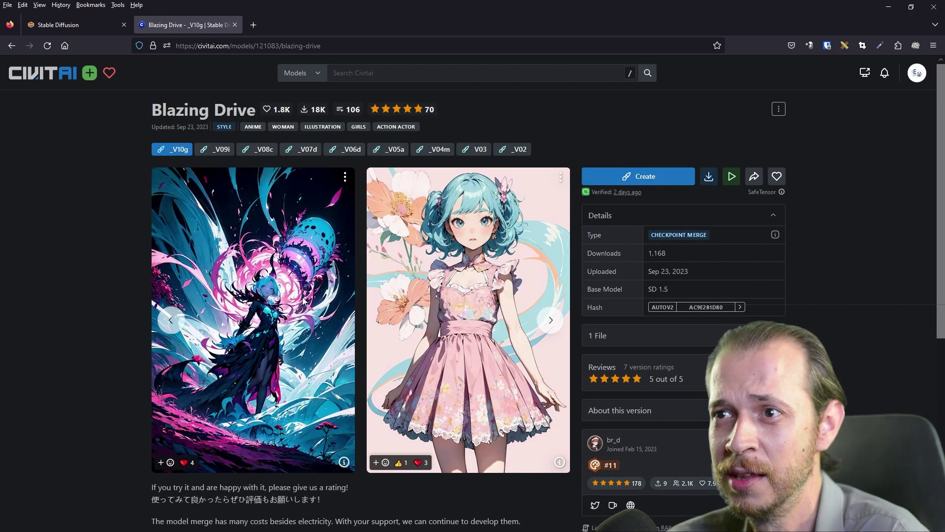
{"action": "left_click", "coordinate": [549, 320]}
{"action": "left_click", "coordinate": [549, 320]}
{"action": "left_click", "coordinate": [547, 321]}
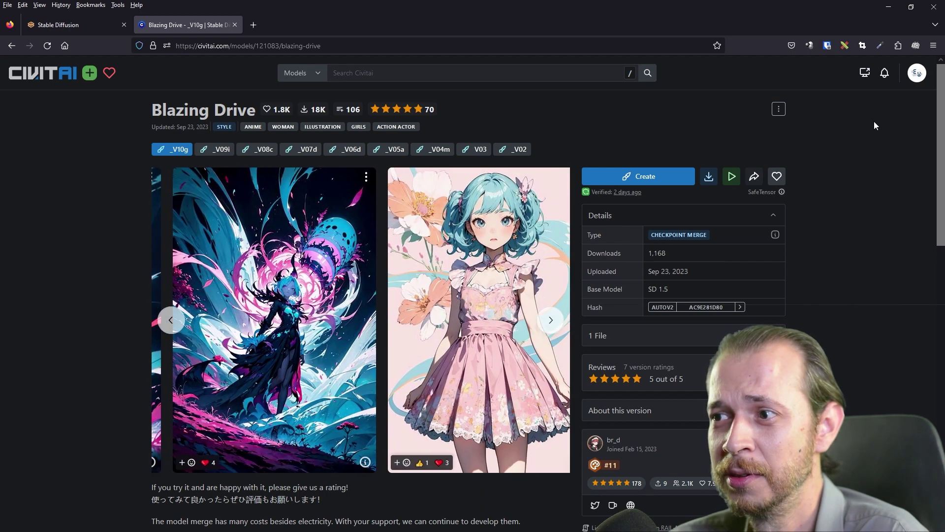
{"action": "left_click", "coordinate": [9, 51]}
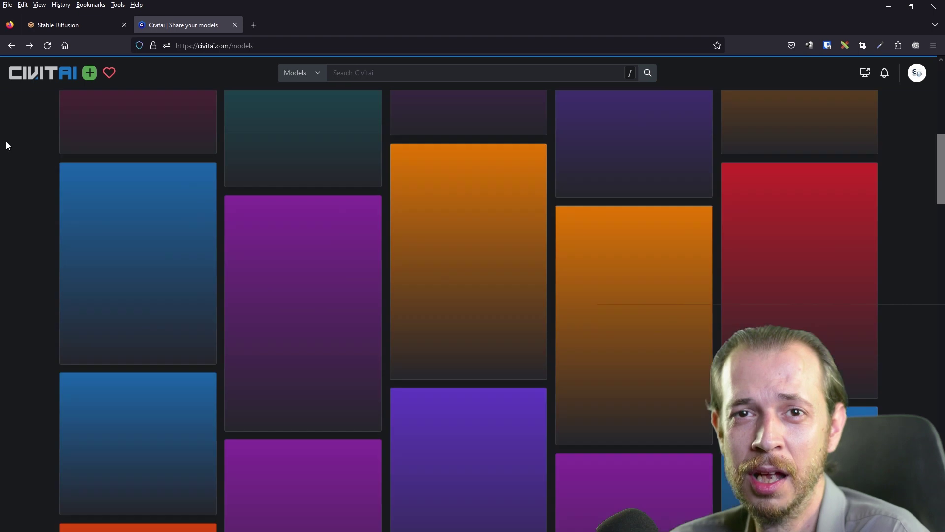
Step: Browse further through the highest rated models of the month on Civitai
{"action": "scroll", "coordinate": [213, 247], "scroll_direction": "down", "scroll_amount": 8}
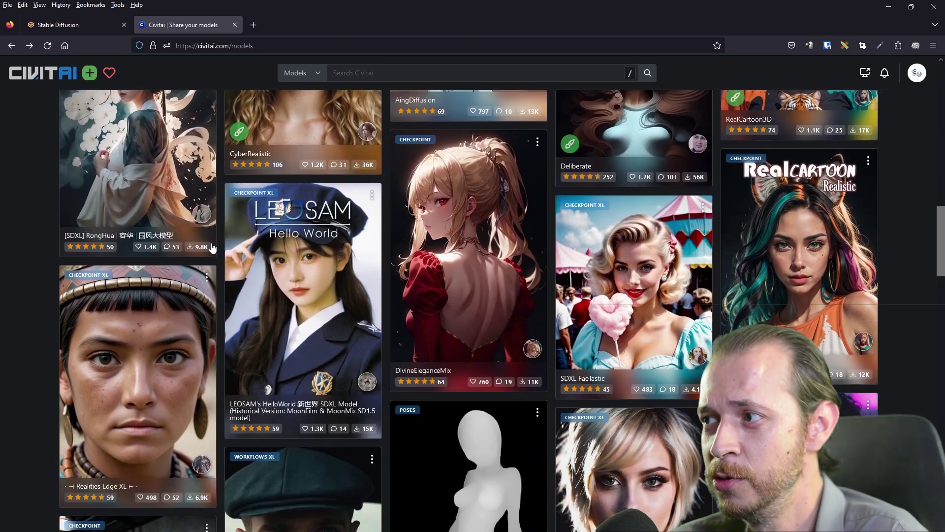
{"action": "scroll", "coordinate": [231, 263], "scroll_direction": "down", "scroll_amount": 4}
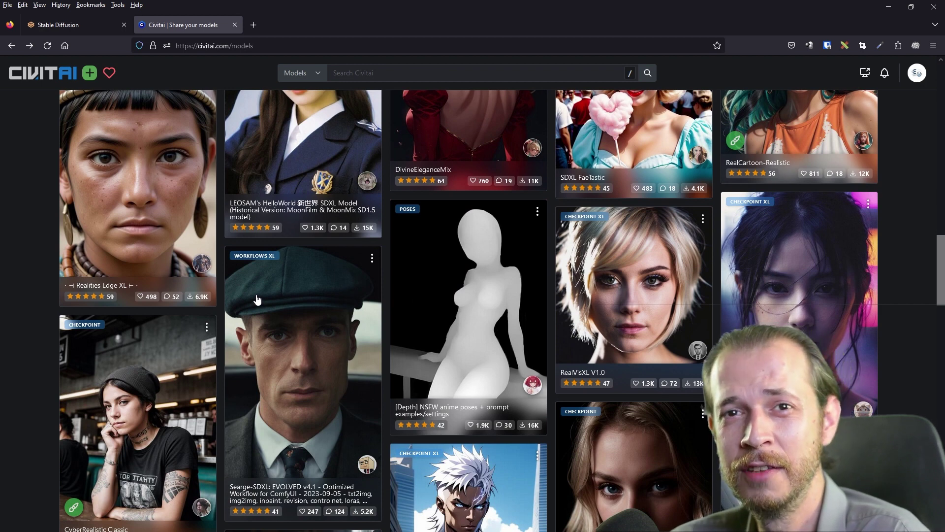
{"action": "scroll", "coordinate": [256, 299], "scroll_direction": "down", "scroll_amount": 5}
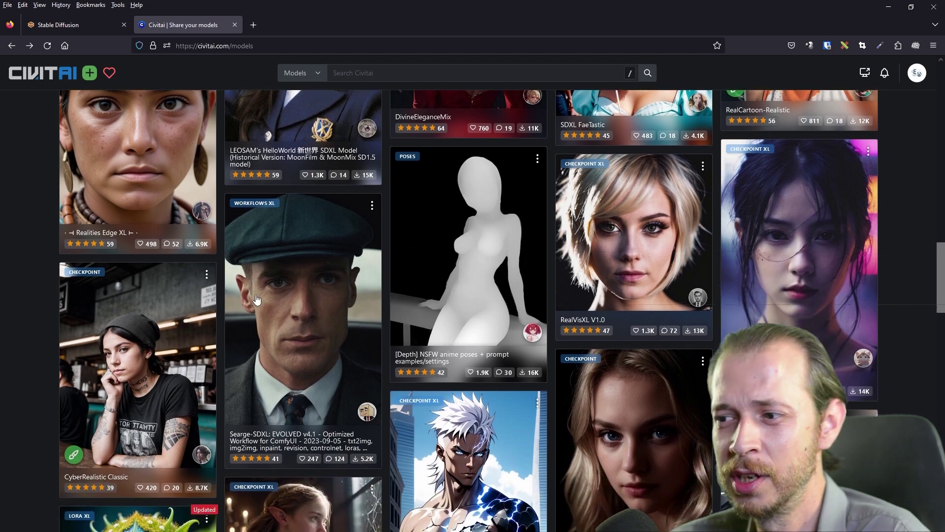